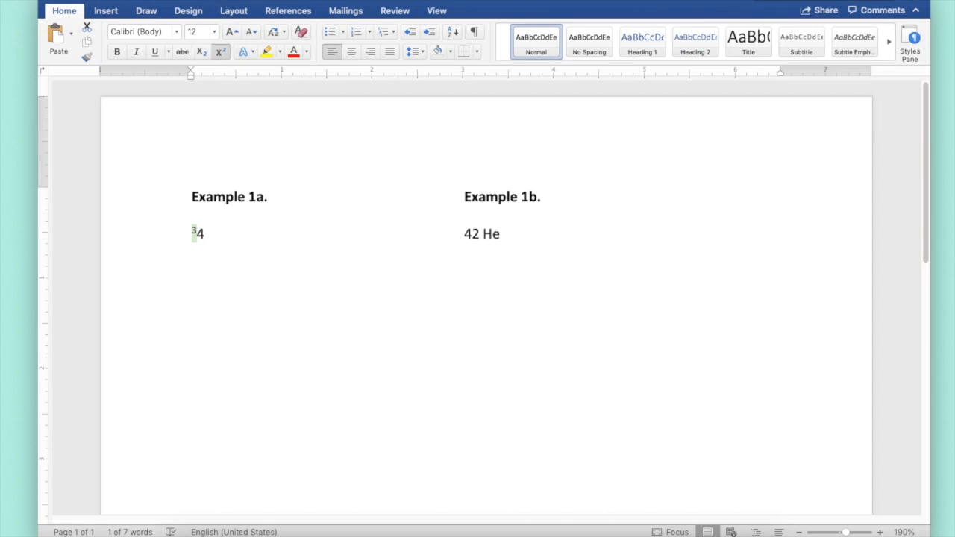
# Raise the superscript 3 in Example 1a by 6 pt using the character Position setting.
pyautogui.click(212, 0)
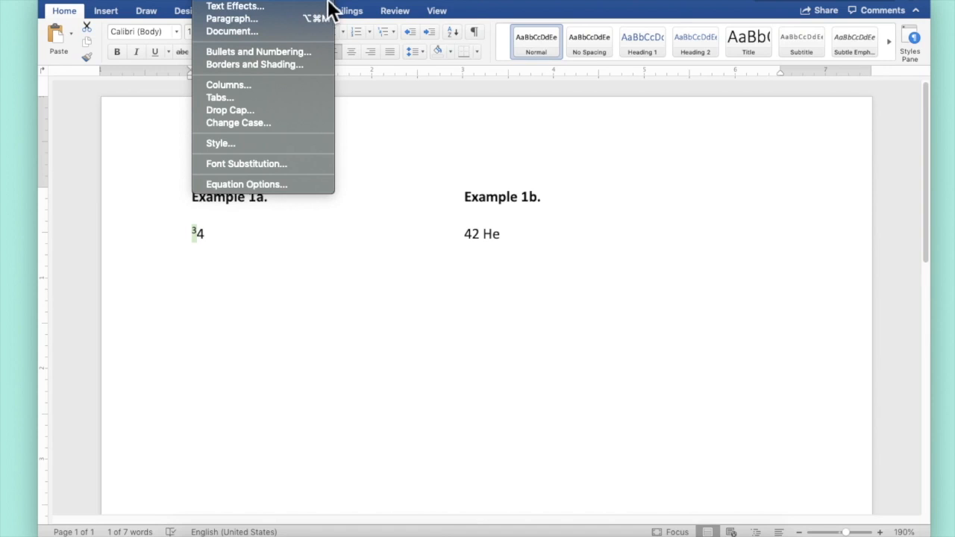
pyautogui.click(328, 0)
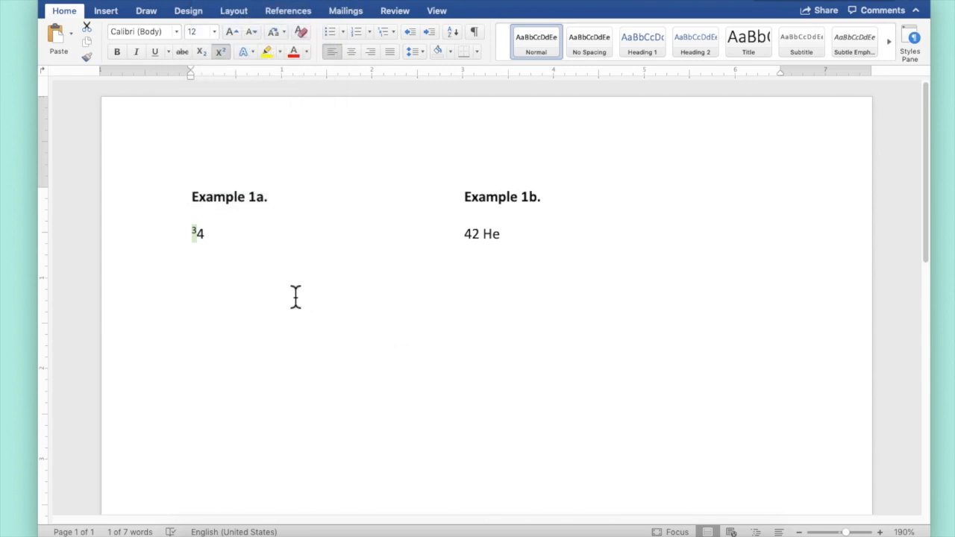
pyautogui.press('super+d')
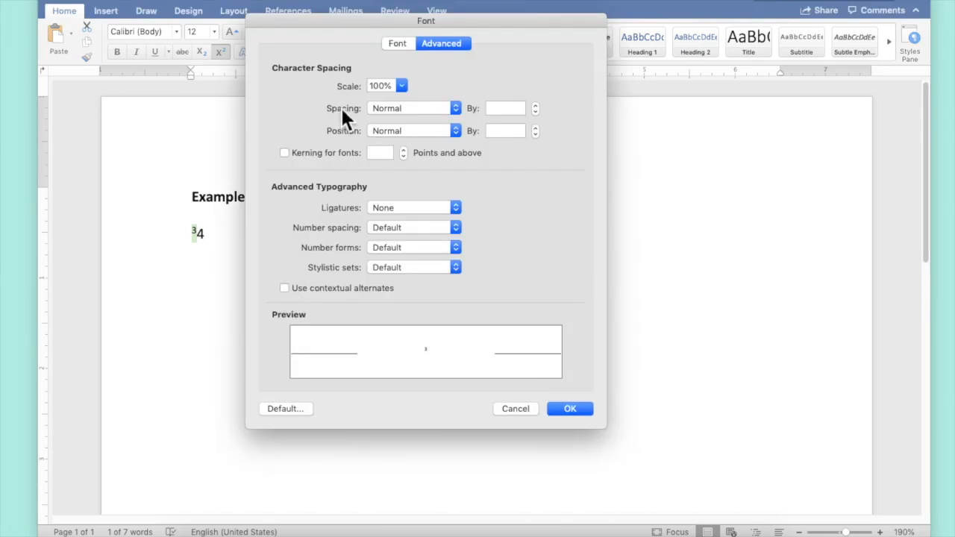
pyautogui.click(398, 44)
pyautogui.click(439, 44)
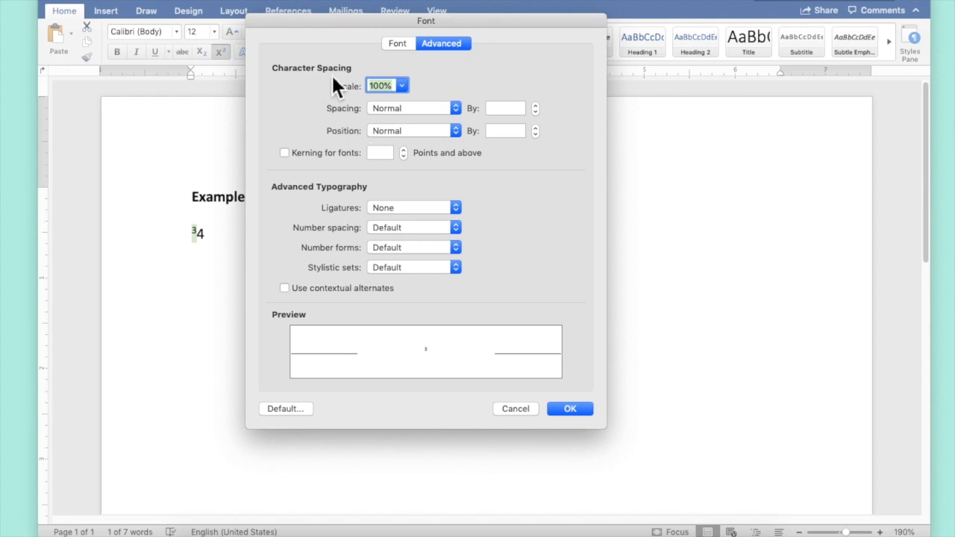
pyautogui.click(455, 131)
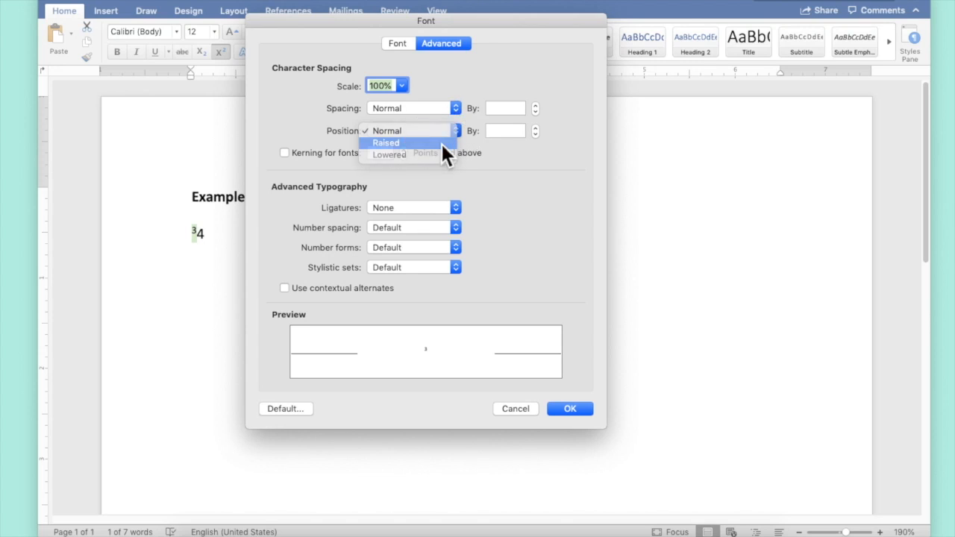
pyautogui.click(442, 143)
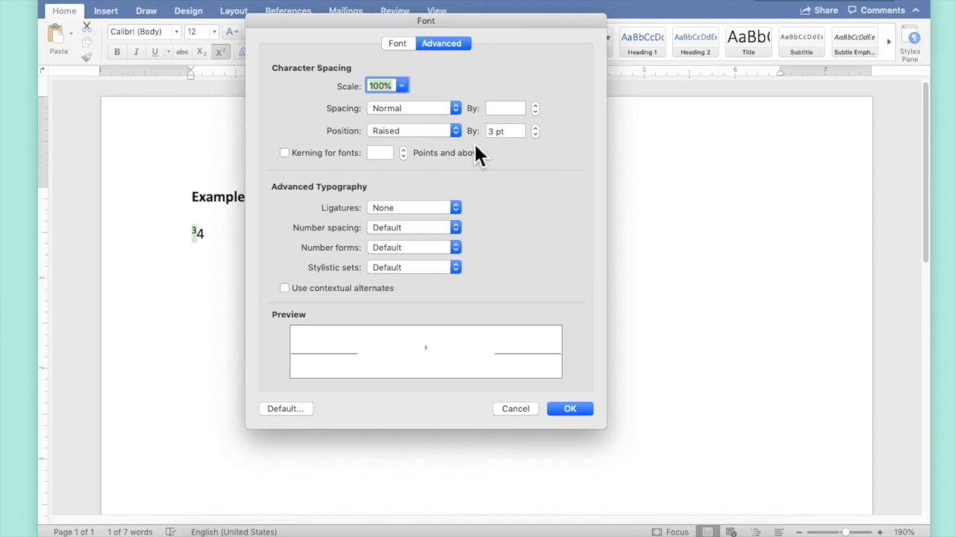
pyautogui.click(492, 131)
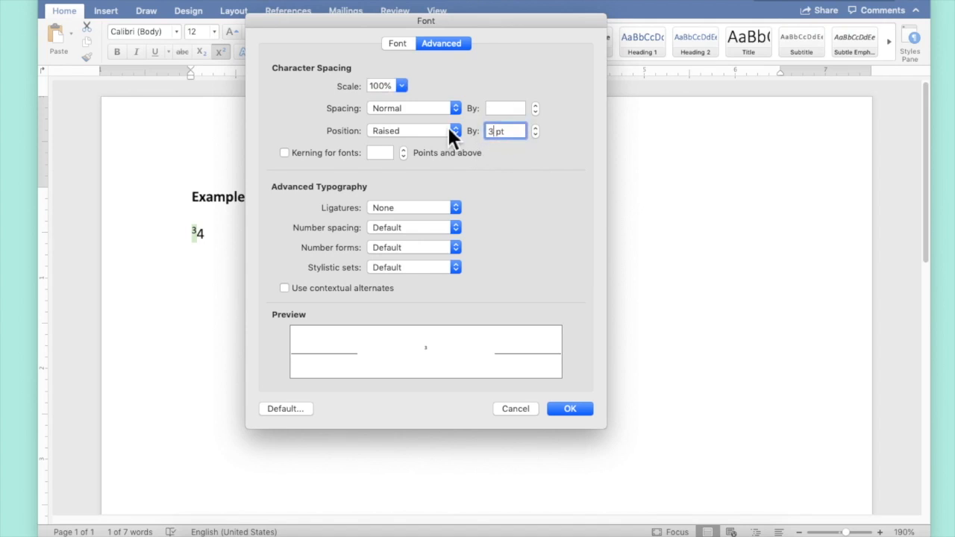
pyautogui.press('BackSpace')
pyautogui.write('6')
pyautogui.press('Return')
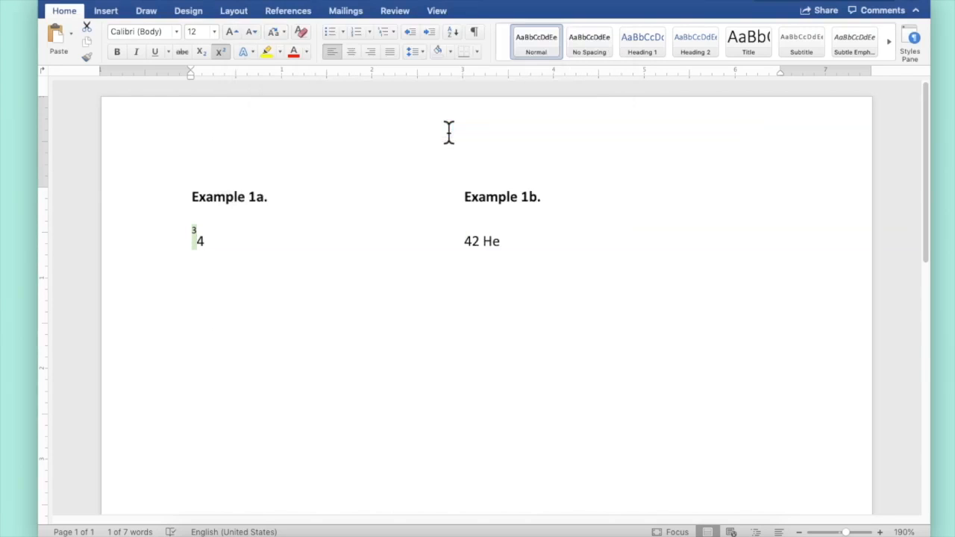
# Make the 4 in Example 1a subscript.
pyautogui.click(197, 241)
pyautogui.moveTo(199, 243); pyautogui.dragTo(207, 241)
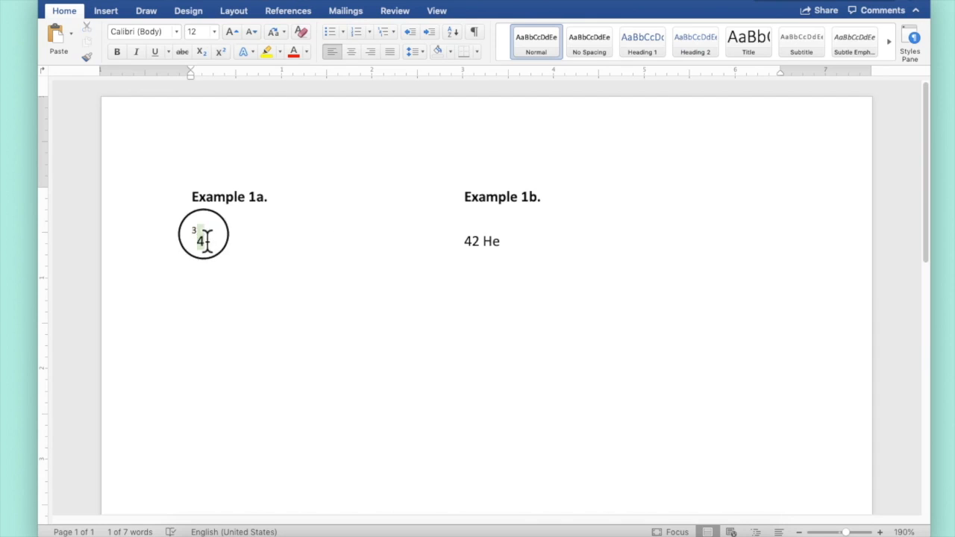
pyautogui.click(203, 53)
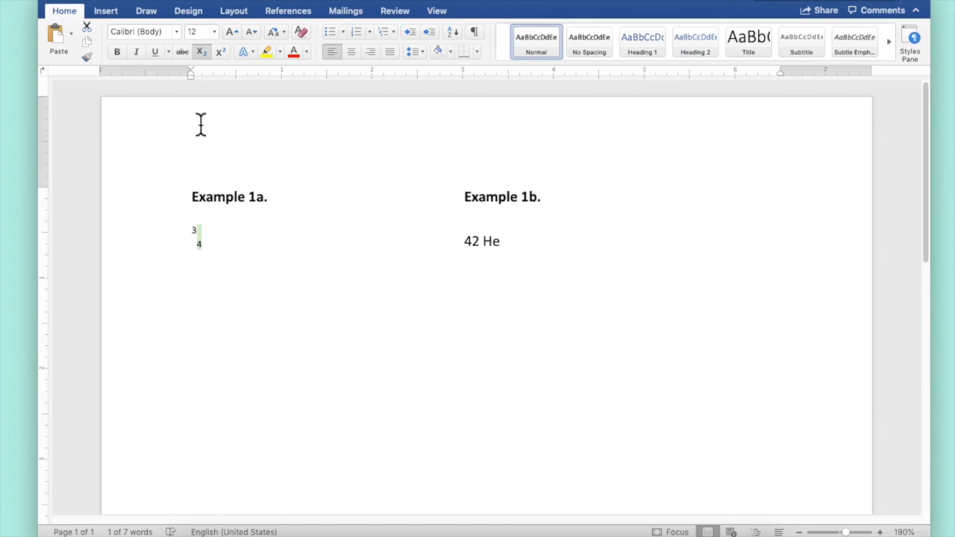
# Condense the character spacing of the 3 in Example 1a by 6 pt so it stacks over the 4.
pyautogui.click(194, 237)
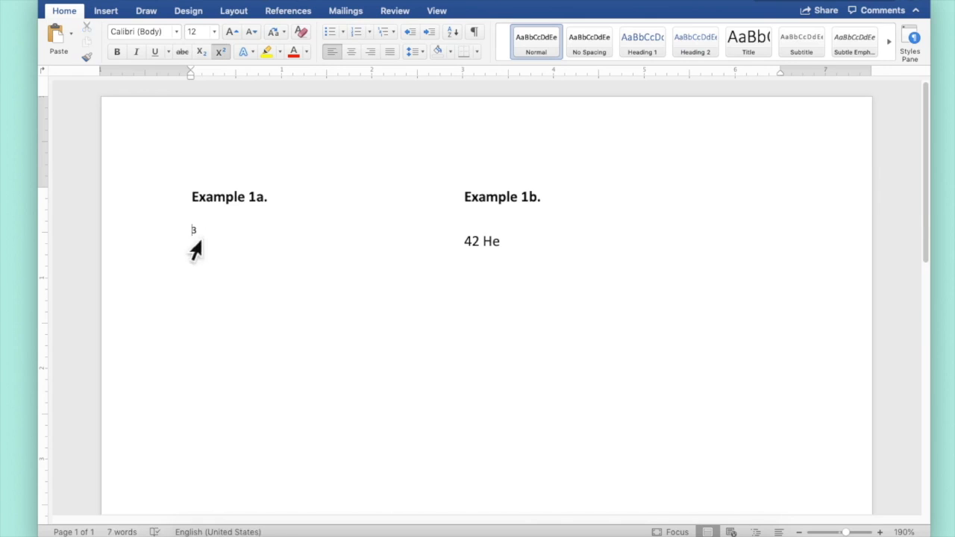
pyautogui.click(199, 237)
pyautogui.doubleClick(196, 239)
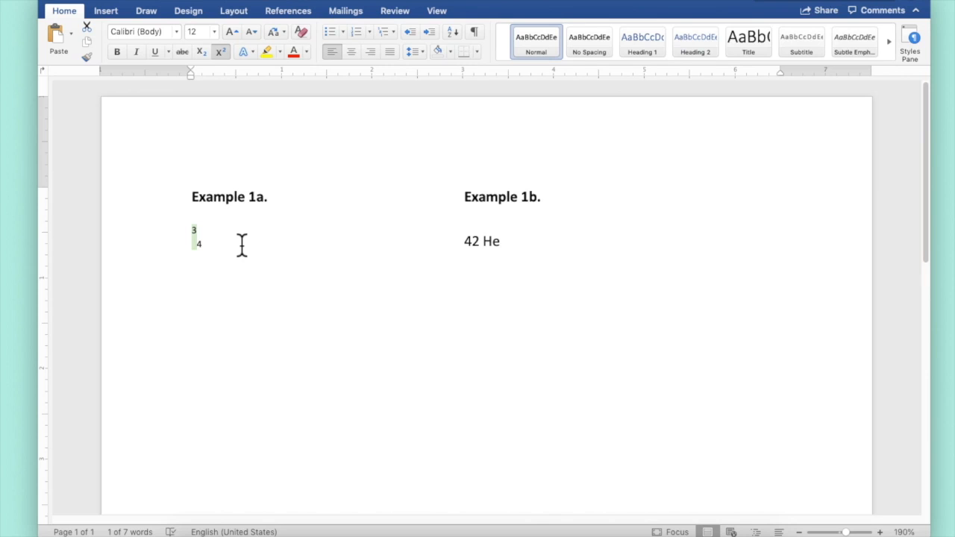
pyautogui.press('super+d')
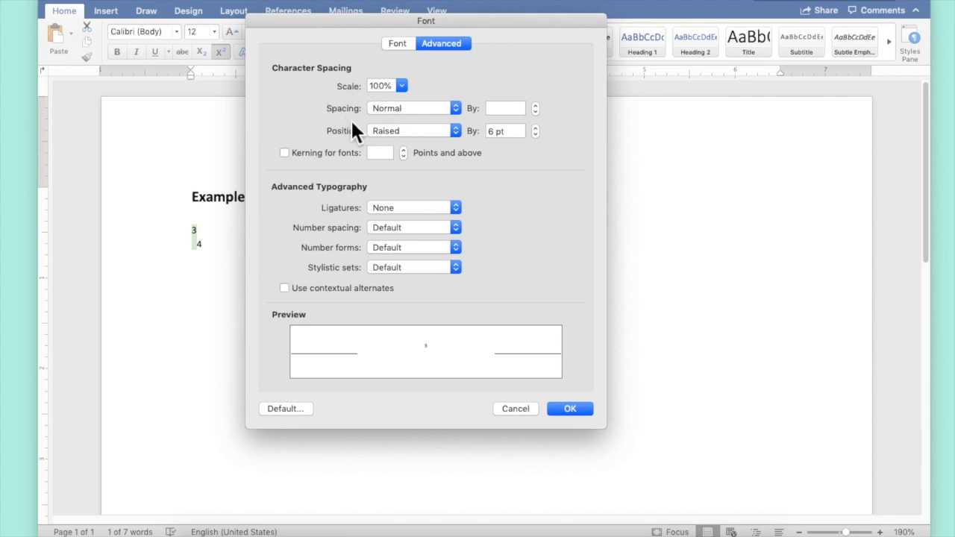
pyautogui.click(456, 108)
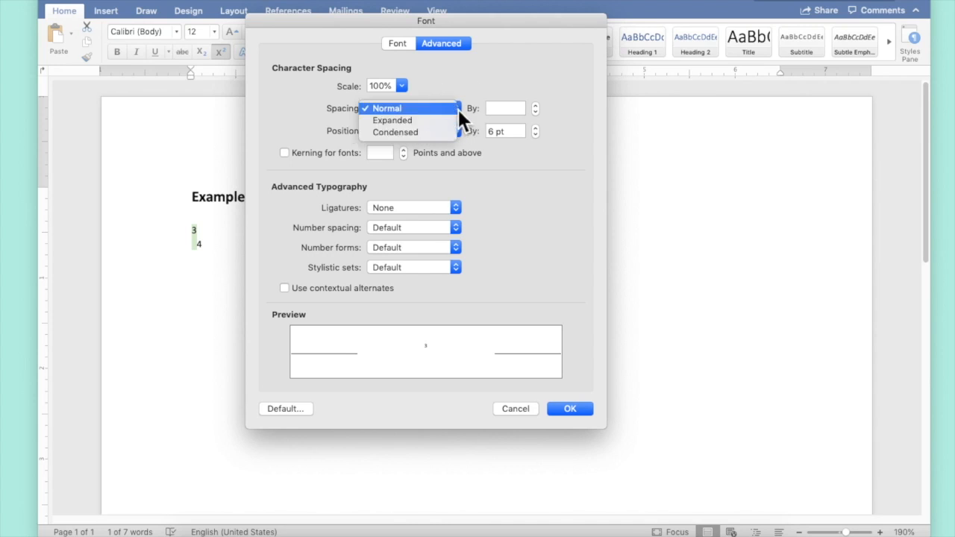
pyautogui.click(434, 132)
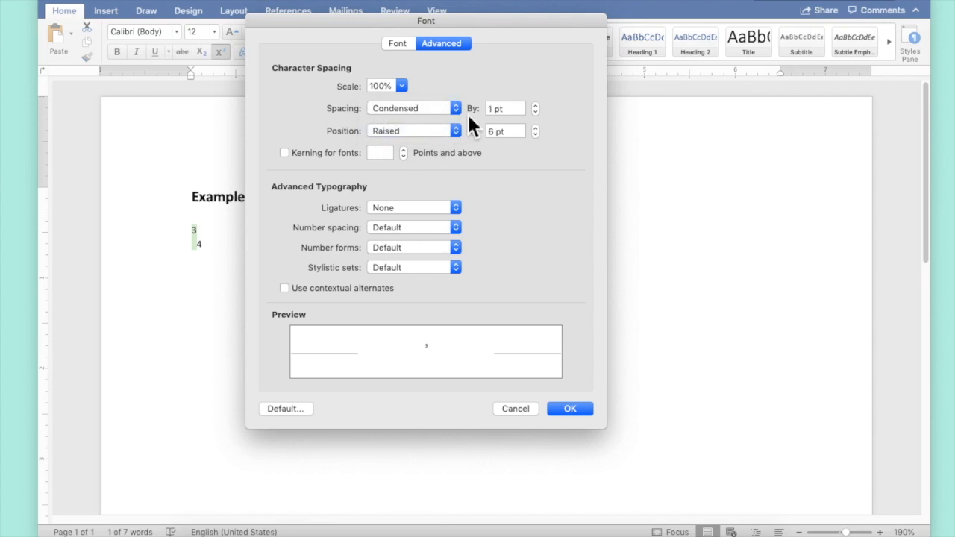
pyautogui.moveTo(494, 108); pyautogui.dragTo(470, 104)
pyautogui.write('6')
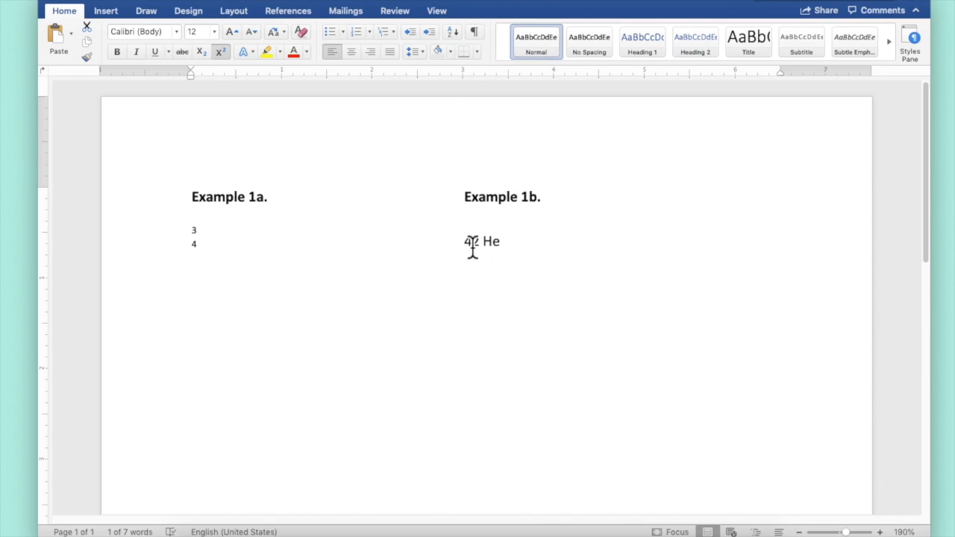
# Superscript the 4 in Example 1b and raise its position by 6 pt.
pyautogui.moveTo(473, 243); pyautogui.dragTo(464, 243)
pyautogui.click(221, 53)
pyautogui.click(210, 0)
pyautogui.click(232, 1)
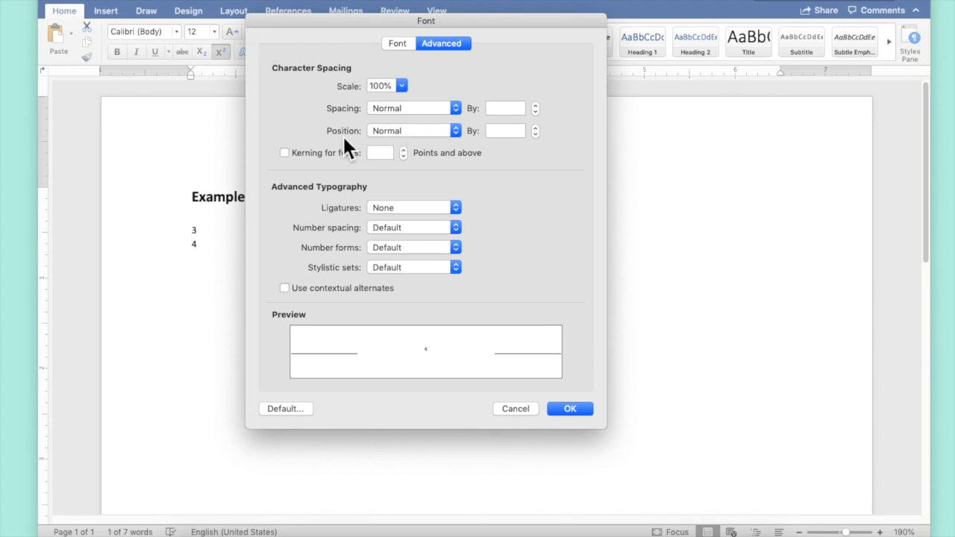
pyautogui.click(450, 131)
pyautogui.click(438, 139)
pyautogui.doubleClick(490, 132)
pyautogui.write('6')
pyautogui.press('Return')
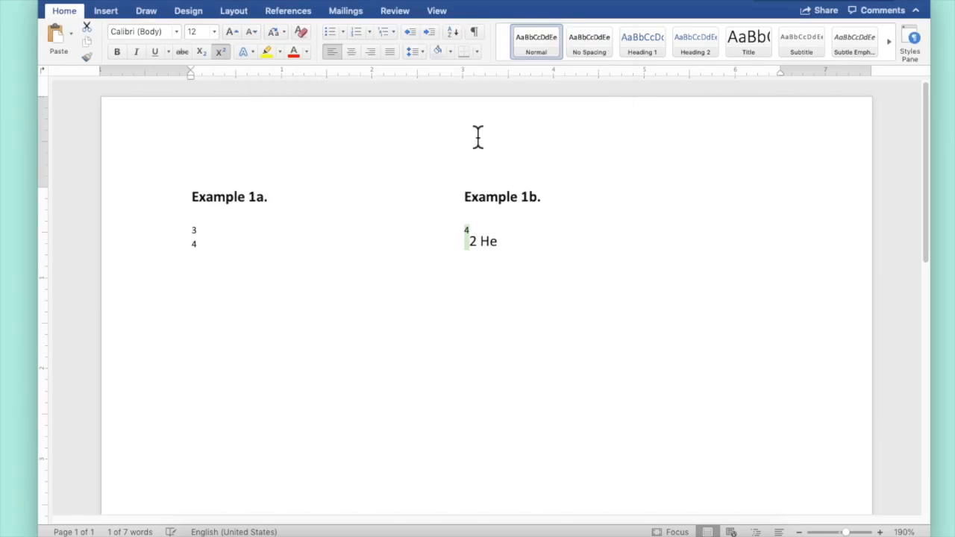
# Make the 2 in Example 1b subscript.
pyautogui.moveTo(468, 241); pyautogui.dragTo(477, 242)
pyautogui.click(200, 54)
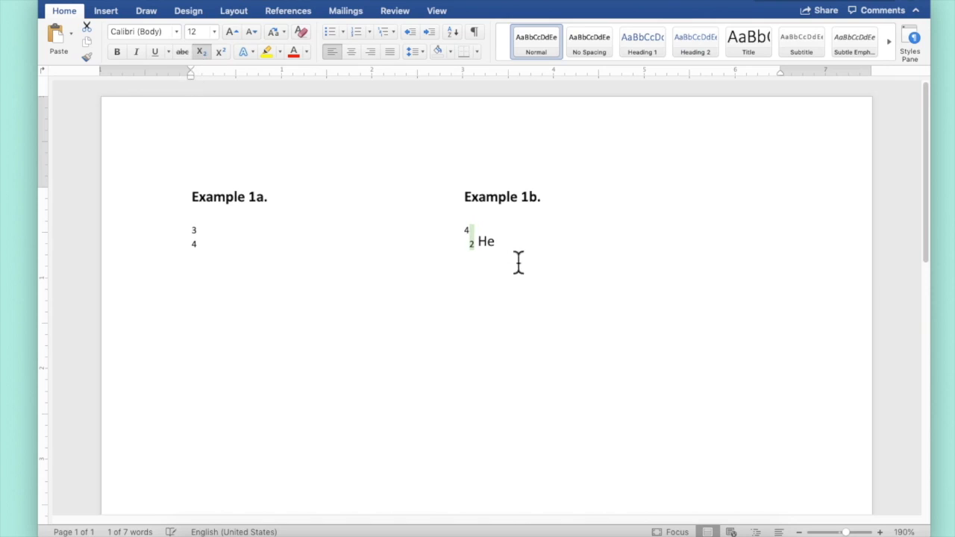
# Condense the character spacing of the 4 in Example 1b by 6 pt so it stacks over the 2.
pyautogui.click(470, 235)
pyautogui.moveTo(472, 237); pyautogui.dragTo(463, 230)
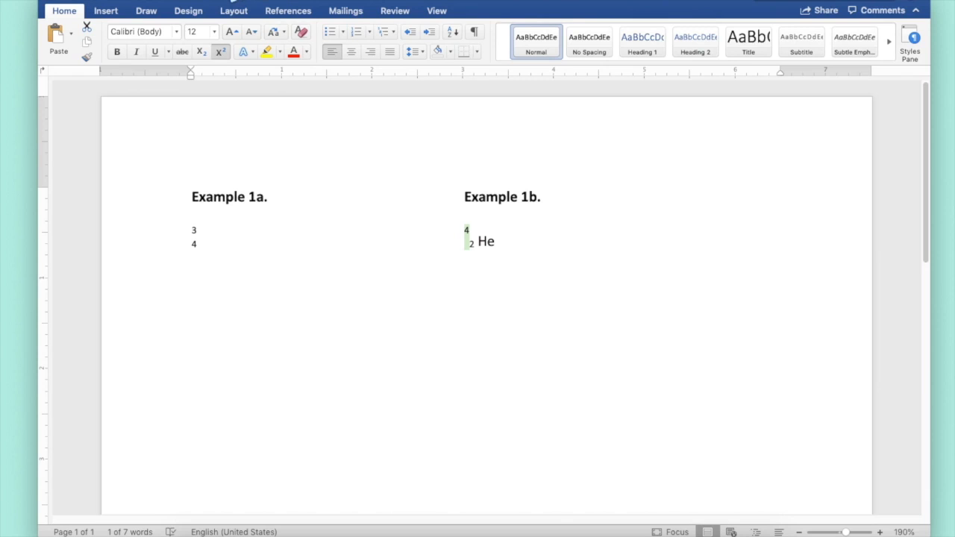
pyautogui.click(213, 2)
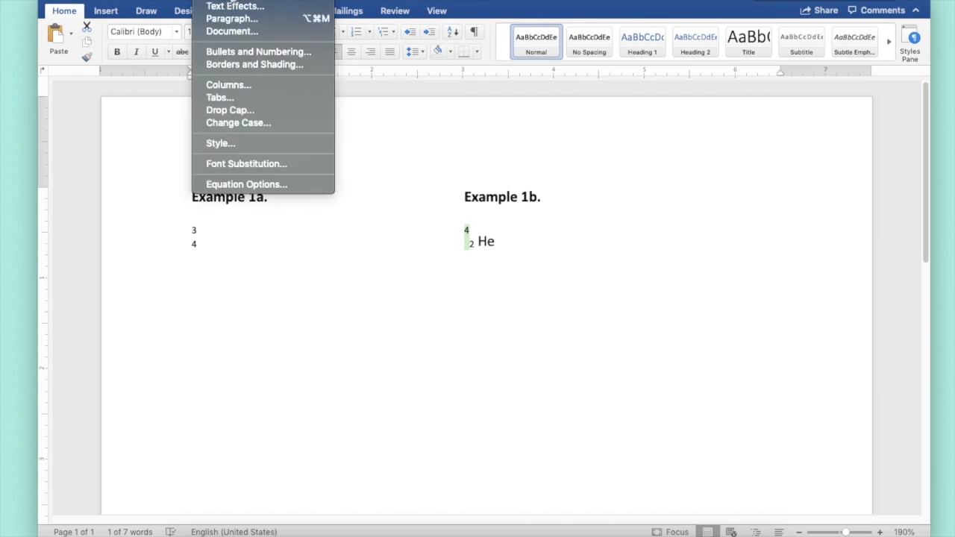
pyautogui.click(212, 1)
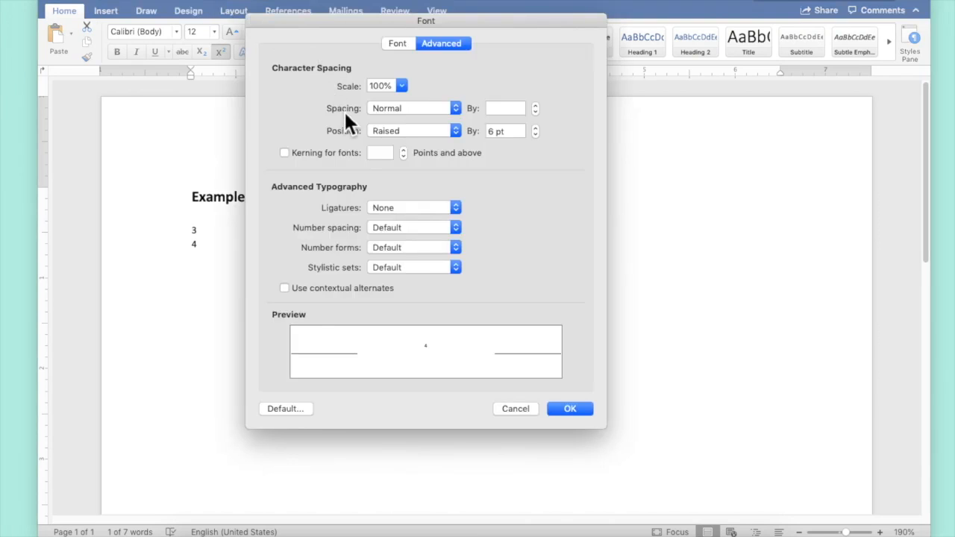
pyautogui.click(428, 113)
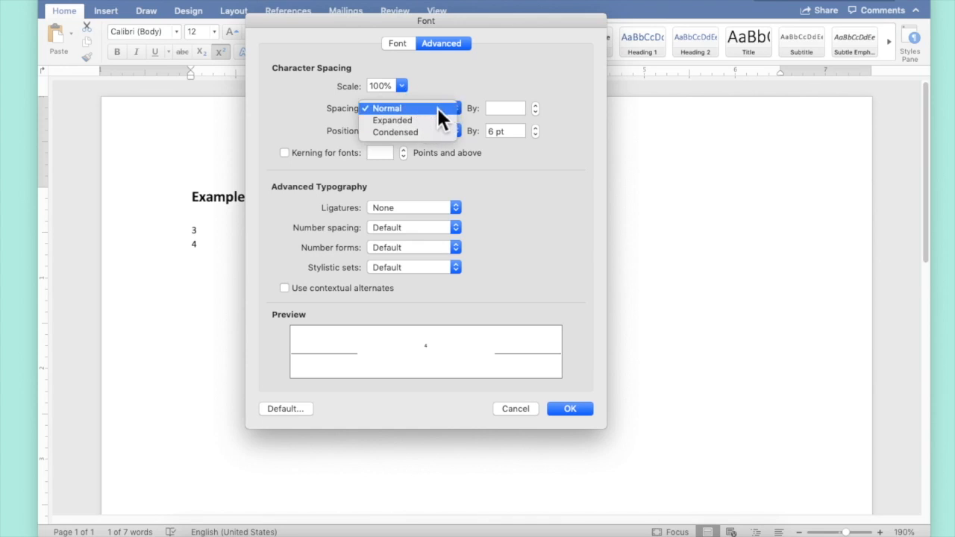
pyautogui.click(435, 132)
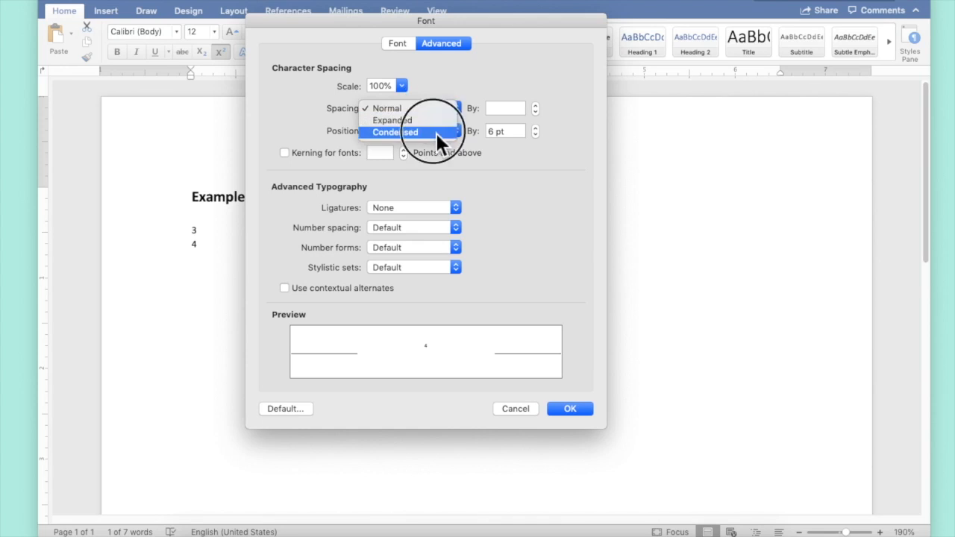
pyautogui.click(491, 109)
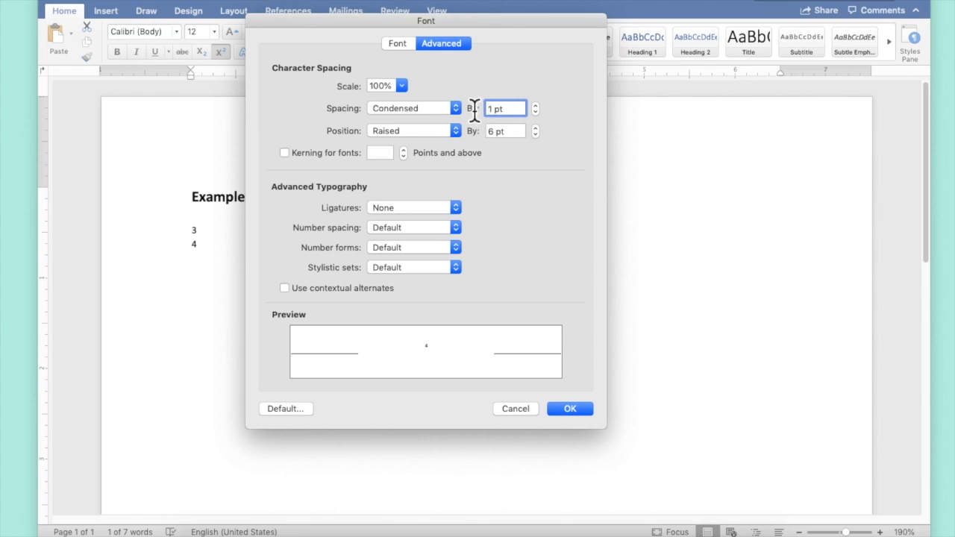
pyautogui.press('Delete')
pyautogui.write('6')
pyautogui.press('Return')
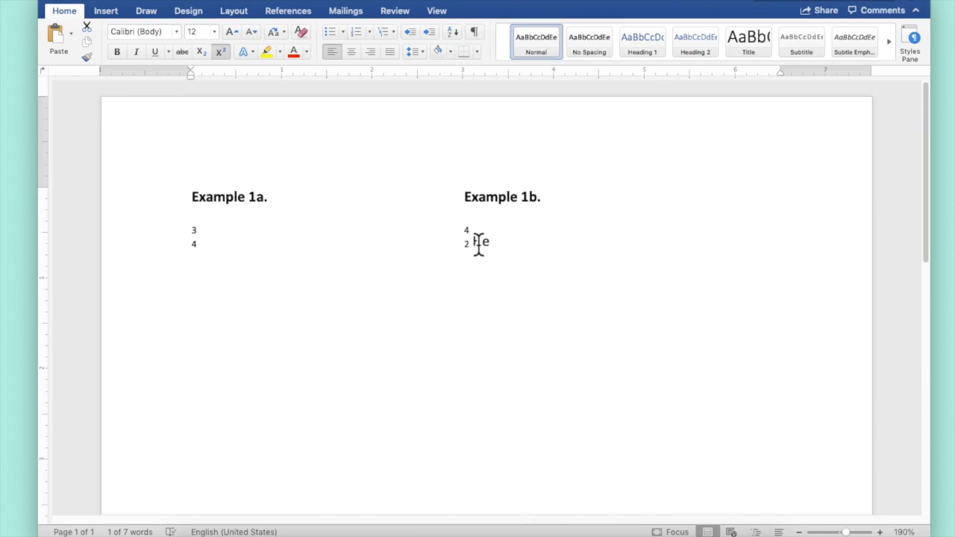
pyautogui.moveTo(475, 243); pyautogui.dragTo(494, 242)
pyautogui.click(217, 0)
pyautogui.click(216, 0)
pyautogui.press('super+d')
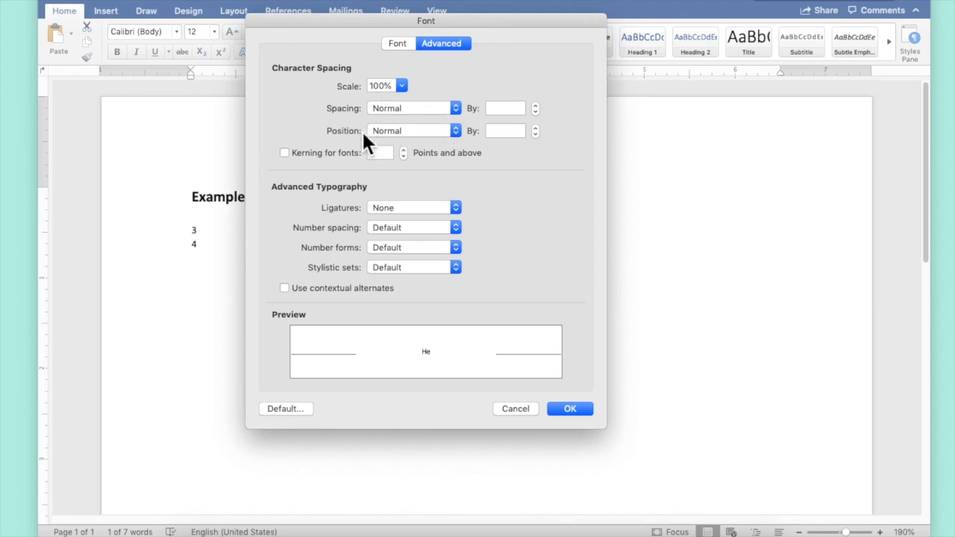
pyautogui.click(536, 408)
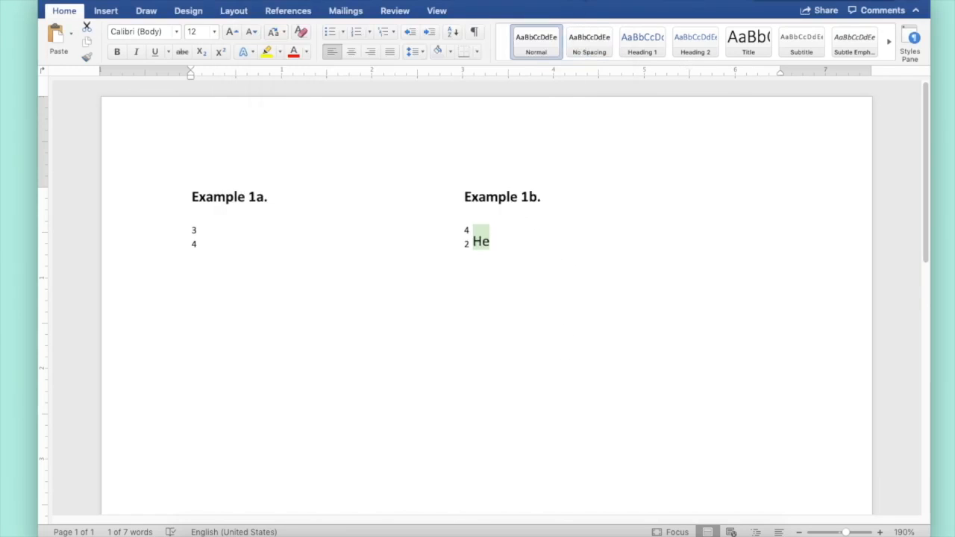
pyautogui.click(523, 297)
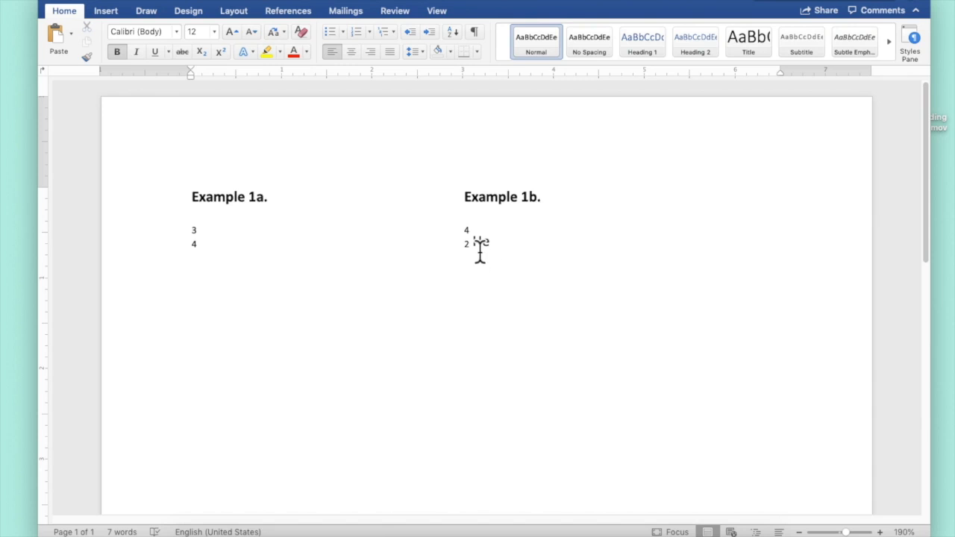
# Raise the He symbol by 3 pt to align it with the stacked numbers.
pyautogui.moveTo(477, 249); pyautogui.dragTo(495, 246)
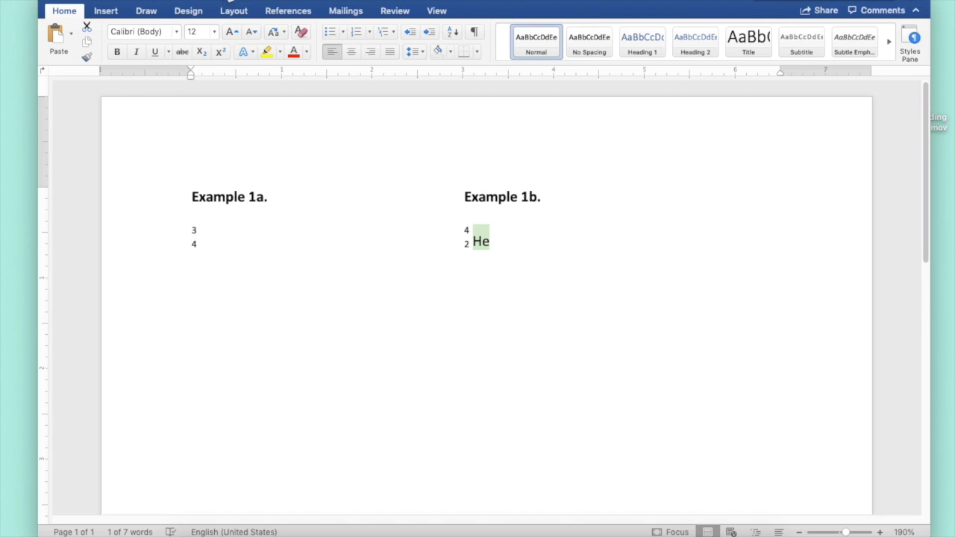
pyautogui.click(223, 1)
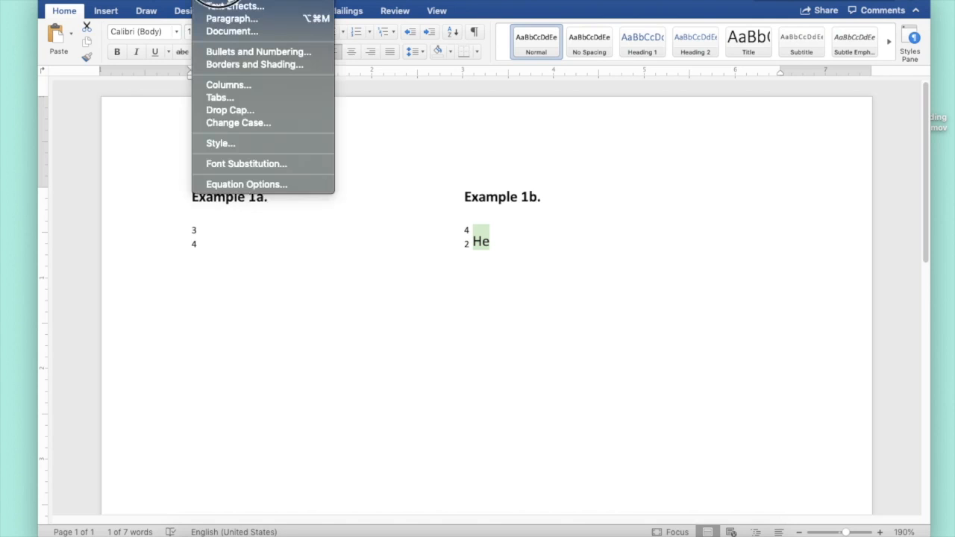
pyautogui.click(208, 1)
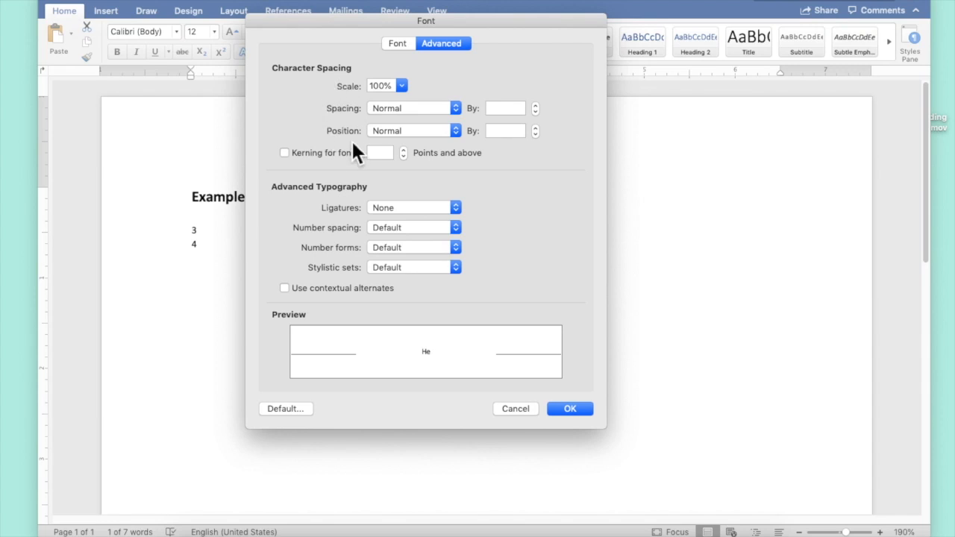
pyautogui.click(454, 131)
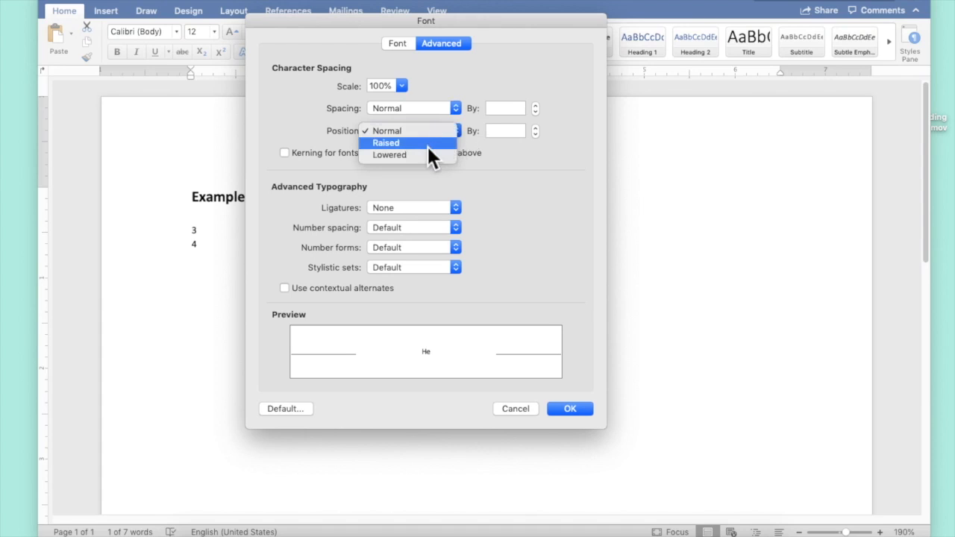
pyautogui.click(428, 144)
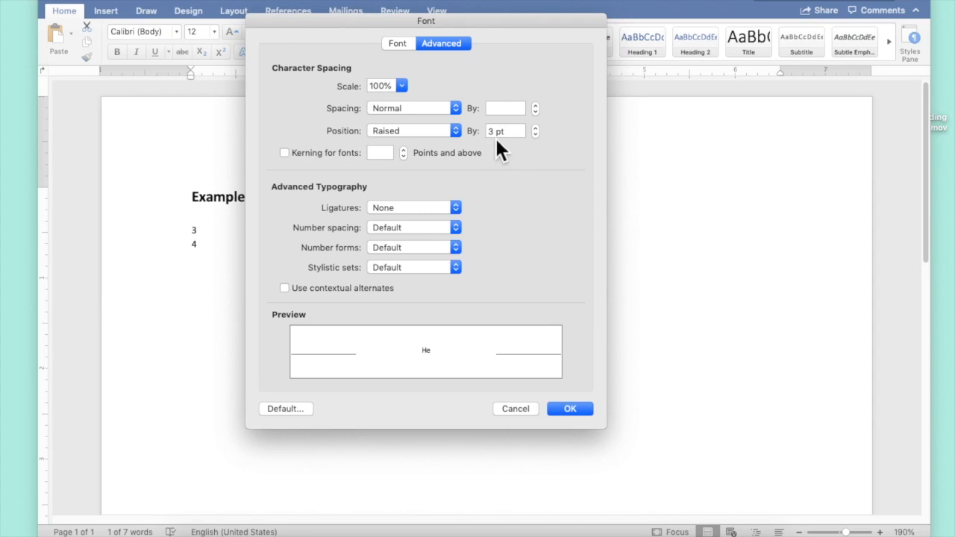
pyautogui.click(569, 410)
pyautogui.click(539, 294)
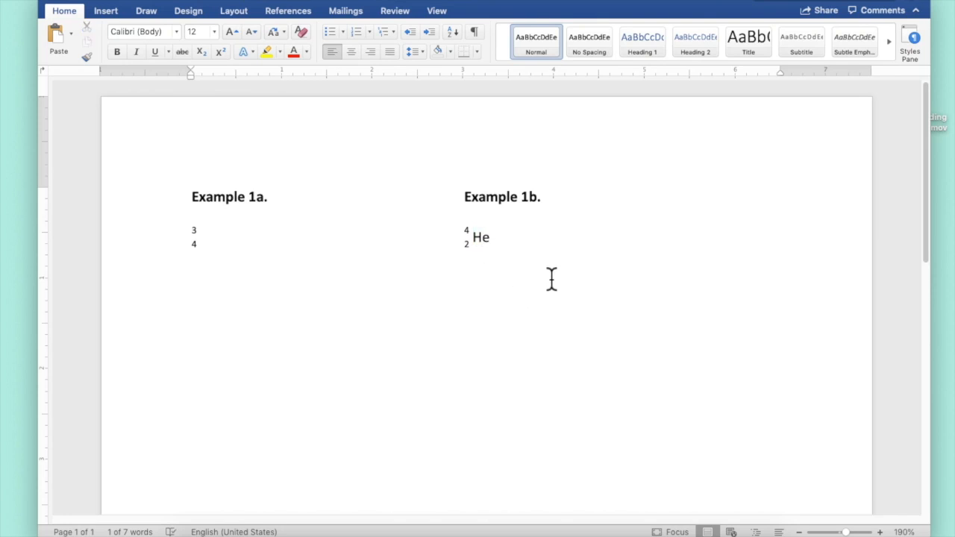
pyautogui.click(476, 249)
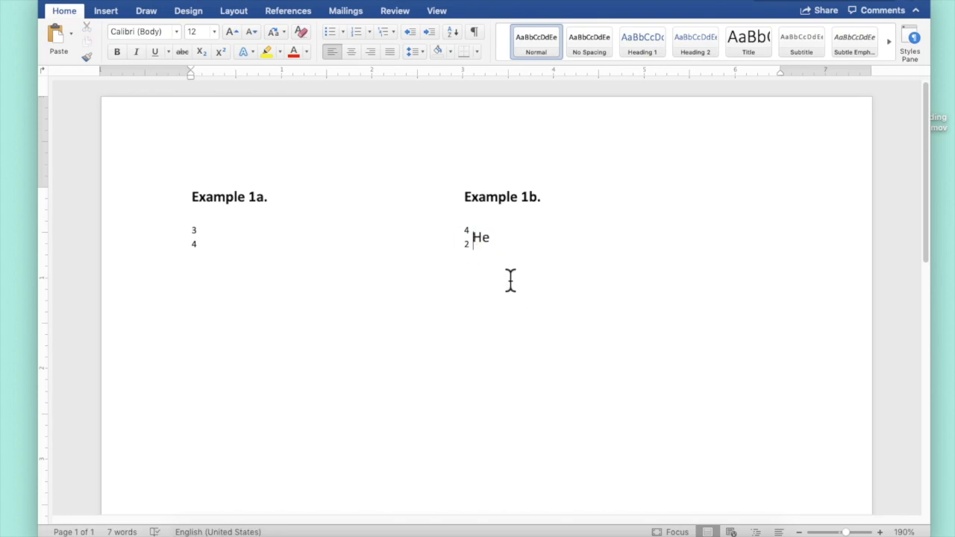
# Enter 2131 Na beside the plain notation in Example 3, interleaving the mass and atomic number digits.
pyautogui.press('BackSpace')
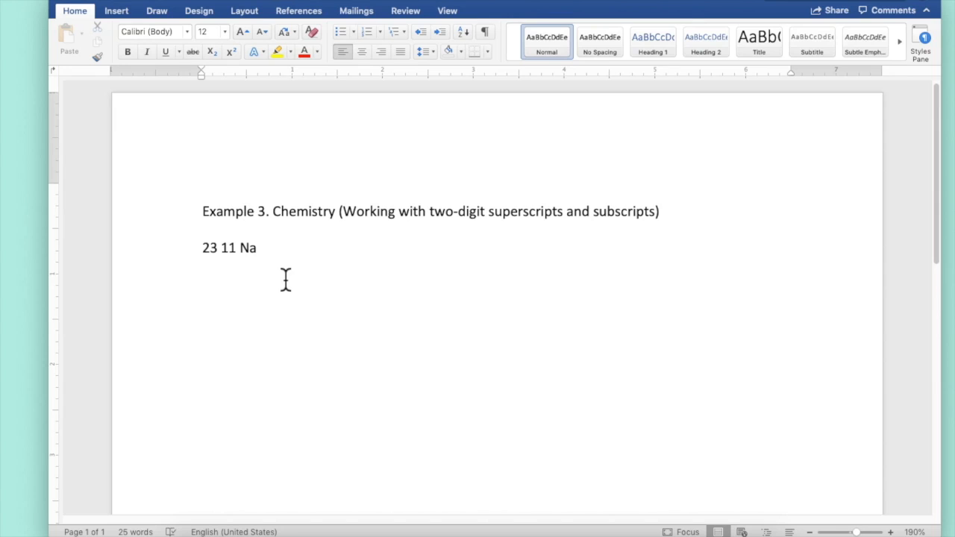
pyautogui.write('2131 Na')
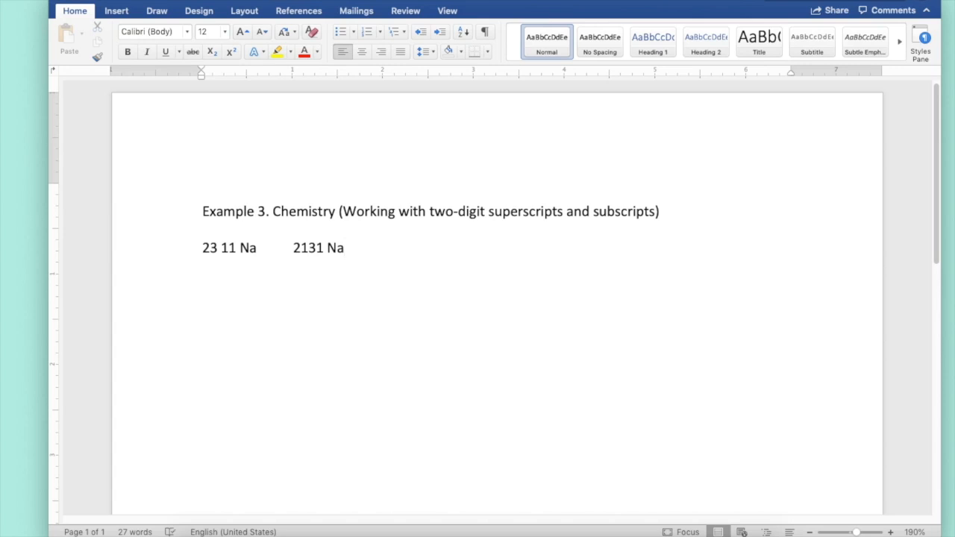
# Superscript the 2 and the 3 in Example 3's second notation.
pyautogui.click(301, 254)
pyautogui.moveTo(300, 253); pyautogui.dragTo(292, 254)
pyautogui.click(232, 52)
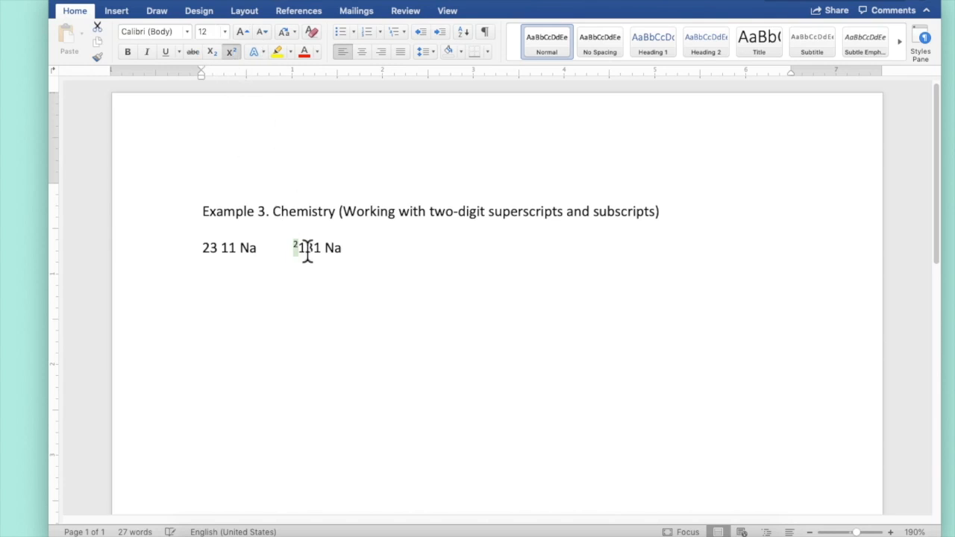
pyautogui.moveTo(313, 254); pyautogui.dragTo(306, 254)
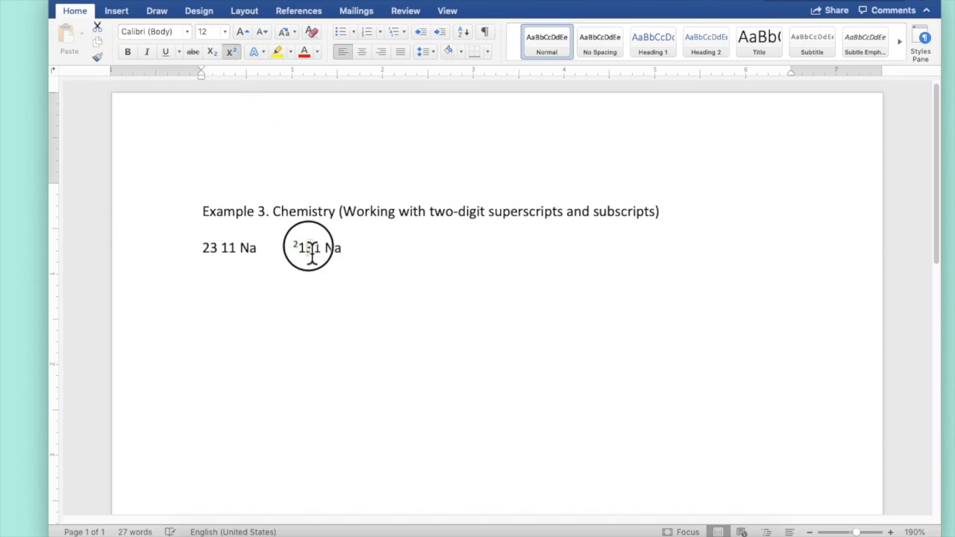
pyautogui.click(232, 51)
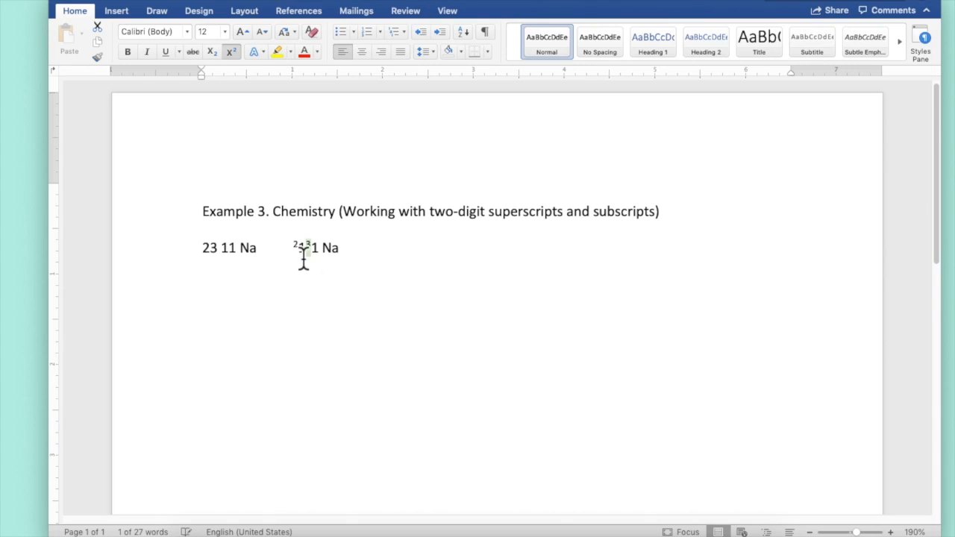
# Subscript both 1 digits in Example 3's second notation.
pyautogui.moveTo(307, 258); pyautogui.dragTo(298, 257)
pyautogui.click(211, 50)
pyautogui.moveTo(317, 251); pyautogui.dragTo(309, 251)
pyautogui.click(212, 51)
pyautogui.click(275, 304)
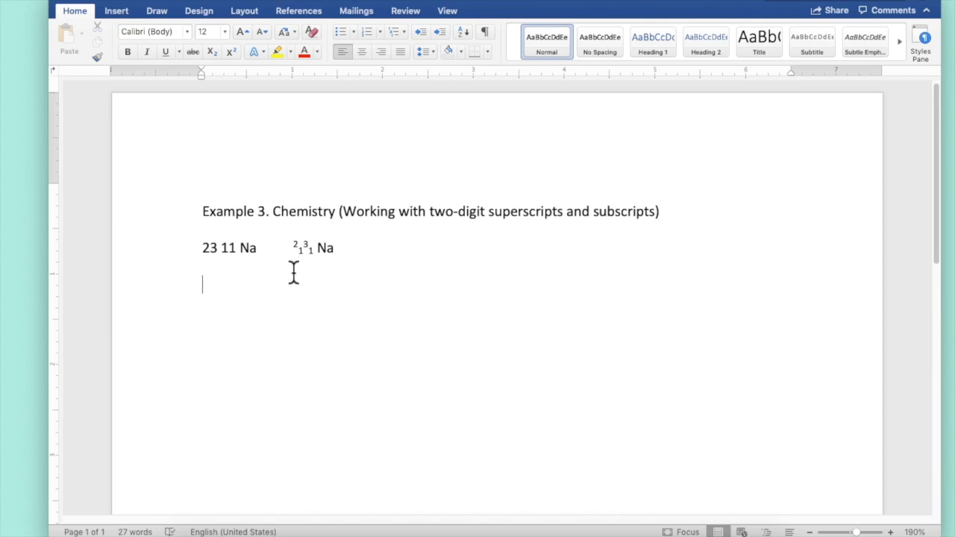
# Raise the superscript 2 in Example 3 by 6 pt.
pyautogui.moveTo(302, 248); pyautogui.dragTo(289, 250)
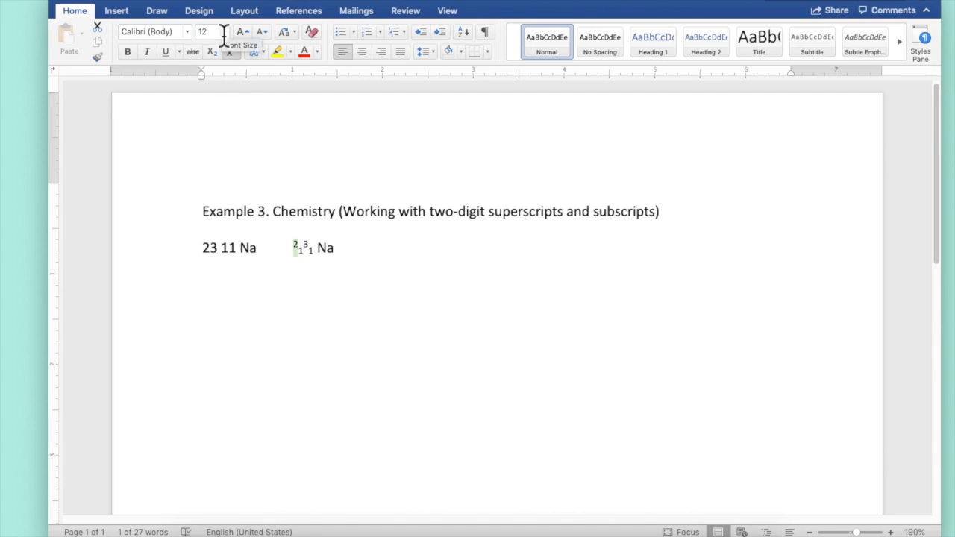
pyautogui.click(222, 0)
pyautogui.click(222, 1)
pyautogui.press('super+d')
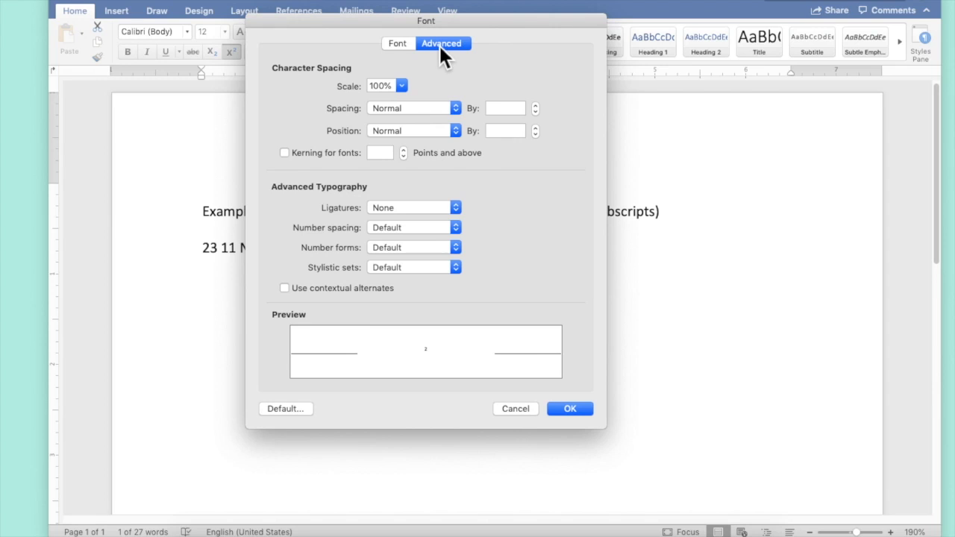
pyautogui.click(457, 133)
pyautogui.click(445, 147)
pyautogui.click(497, 131)
pyautogui.write('6')
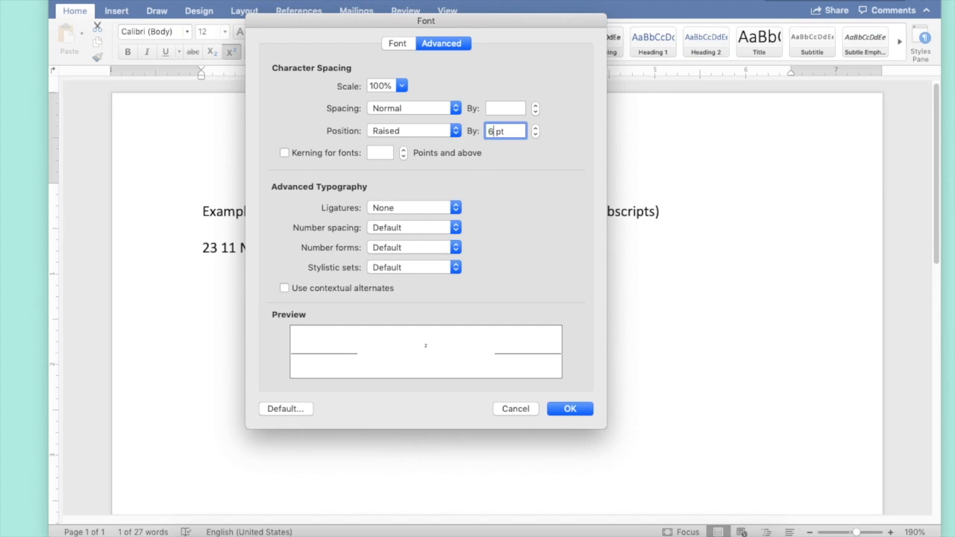
pyautogui.press('Return')
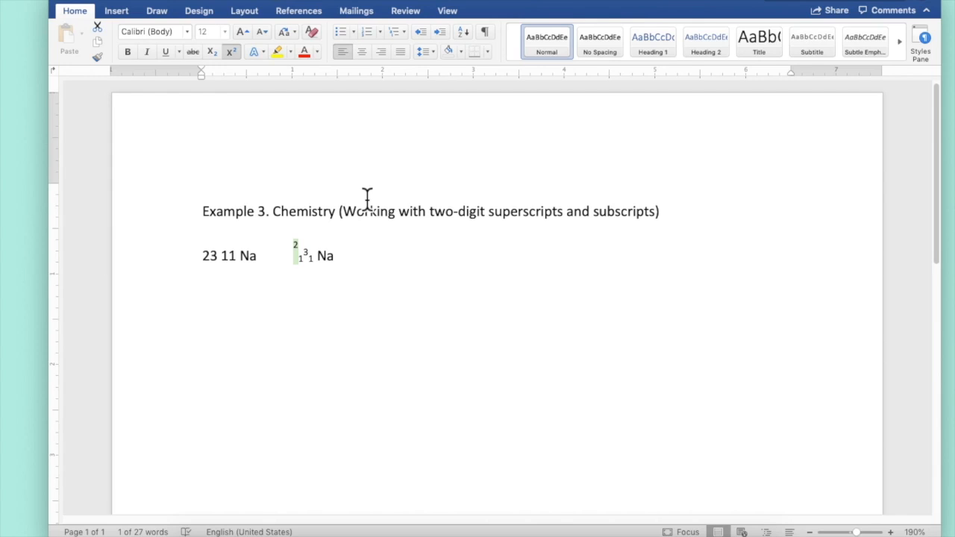
# Condense the character spacing of the 2 by 6 pt so it stacks over the first 1.
pyautogui.click(220, 0)
pyautogui.click(218, 0)
pyautogui.press('super+d')
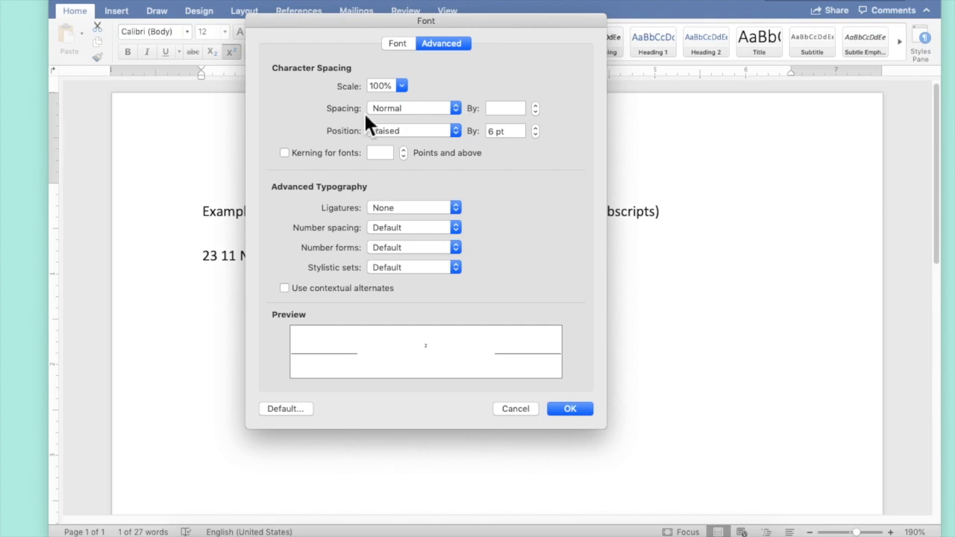
pyautogui.click(458, 110)
pyautogui.click(451, 131)
pyautogui.moveTo(494, 110); pyautogui.dragTo(455, 106)
pyautogui.write('6')
pyautogui.press('Return')
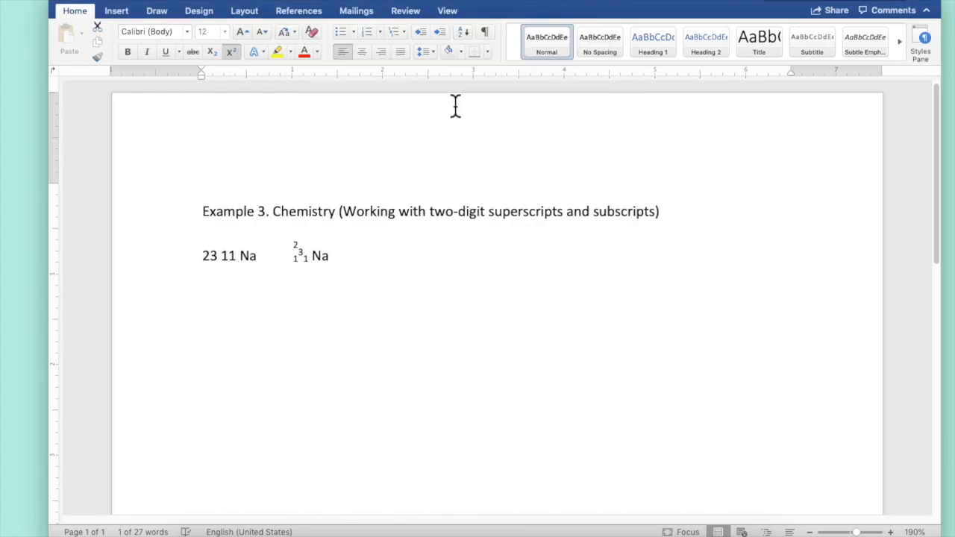
# Raise the superscript 3 in Example 3 by 6 pt.
pyautogui.click(307, 259)
pyautogui.click(209, 0)
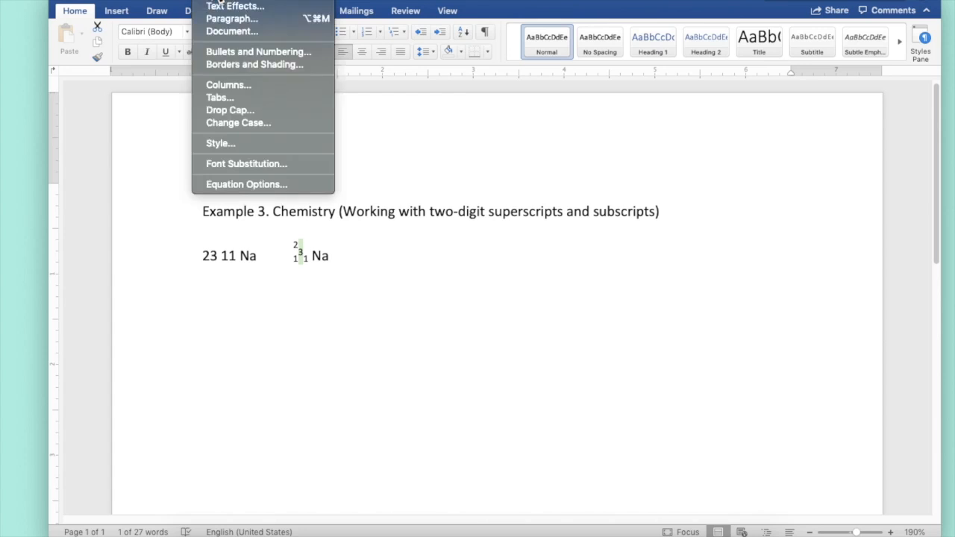
pyautogui.click(212, 0)
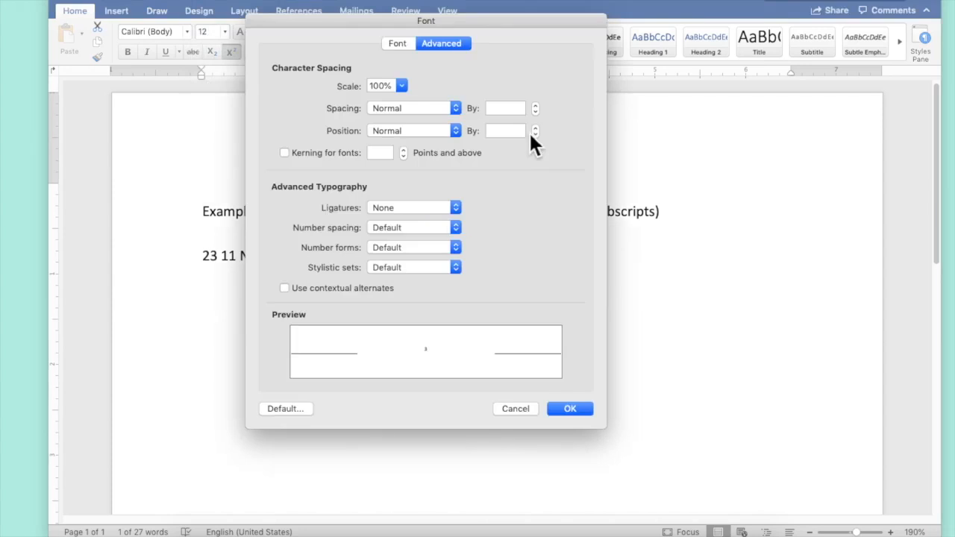
pyautogui.click(455, 131)
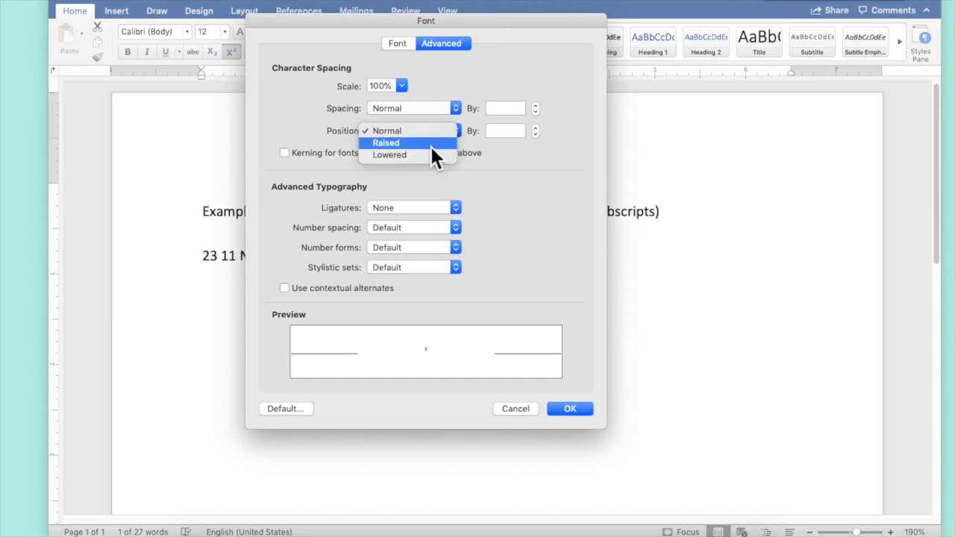
pyautogui.click(432, 143)
pyautogui.moveTo(496, 131); pyautogui.dragTo(478, 133)
pyautogui.write('6pt')
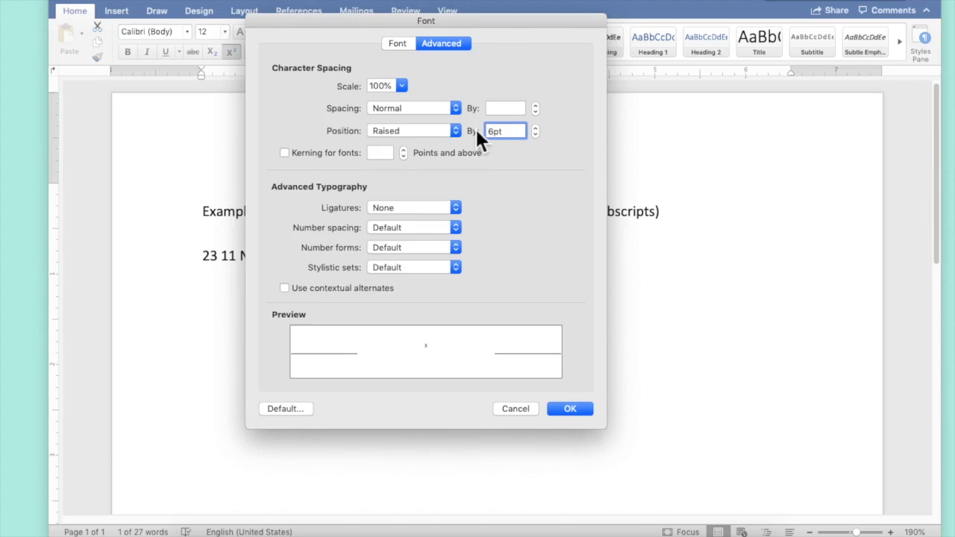
pyautogui.press('Return')
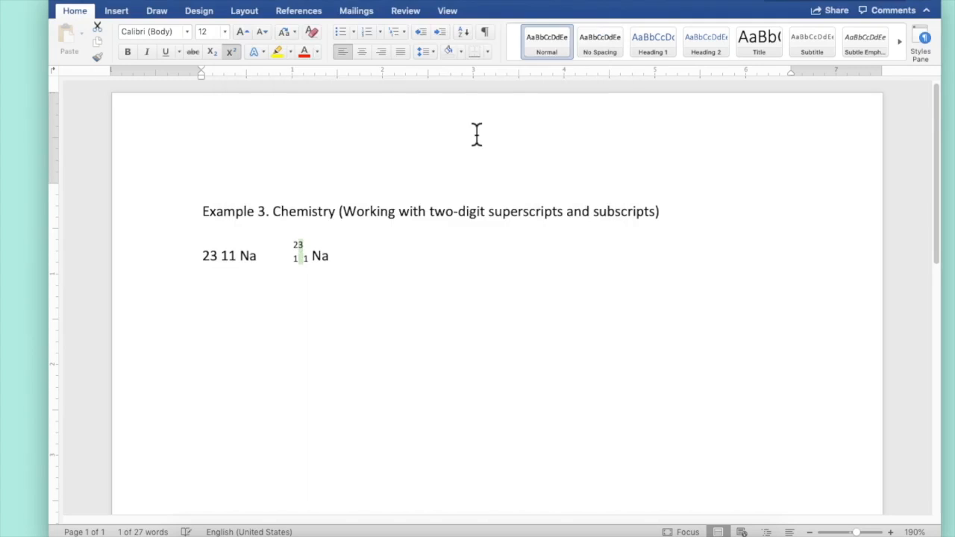
# Condense the character spacing of the 3 by 6 pt so it stacks over the second 1.
pyautogui.click(216, 3)
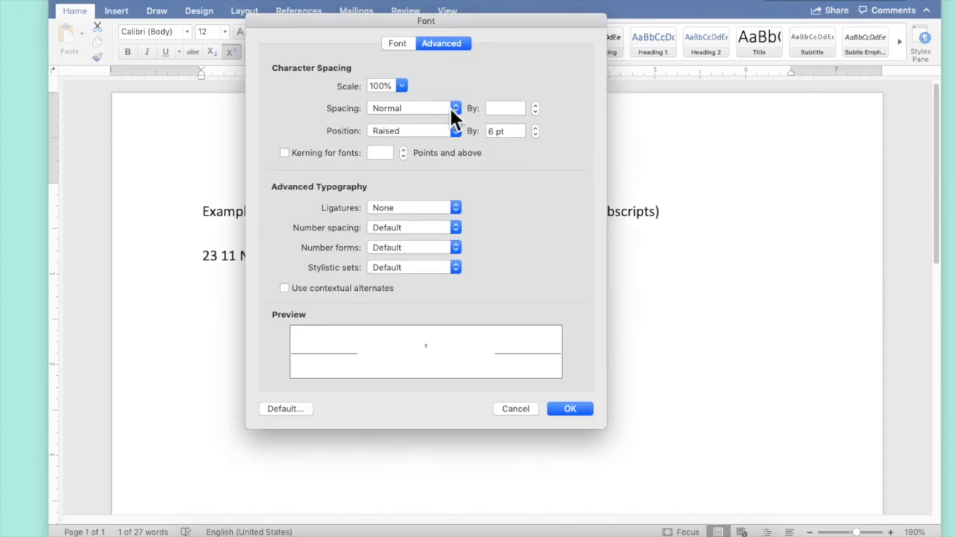
pyautogui.click(452, 109)
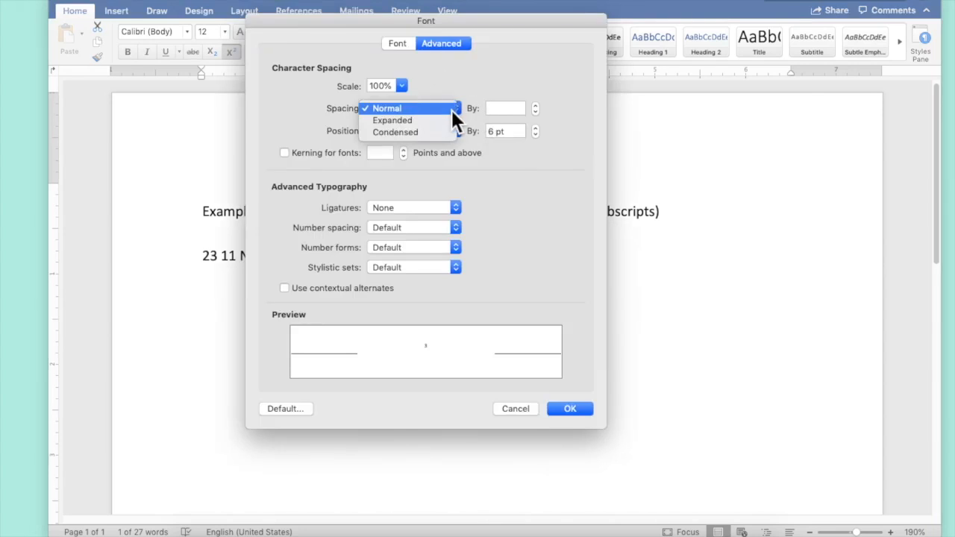
pyautogui.click(448, 131)
pyautogui.doubleClick(491, 109)
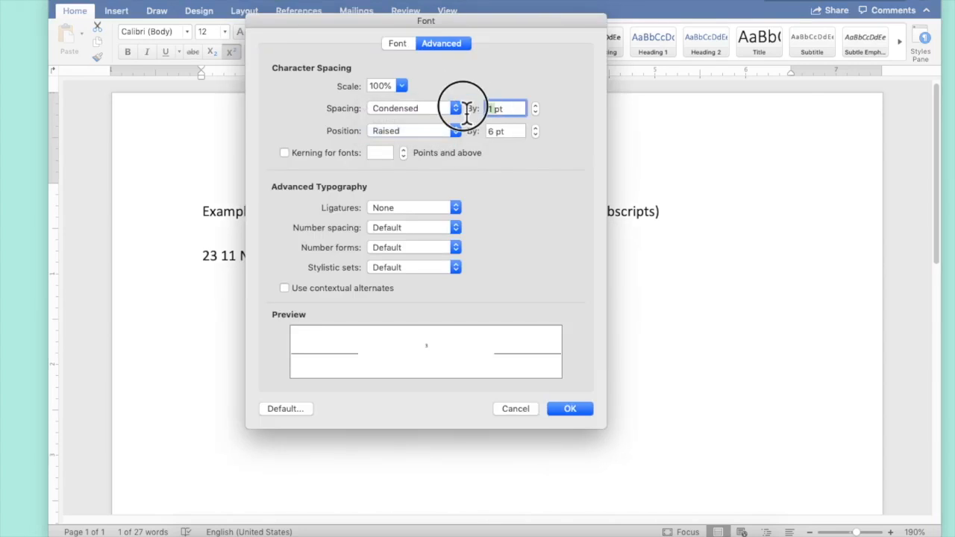
pyautogui.write('6')
pyautogui.press('Return')
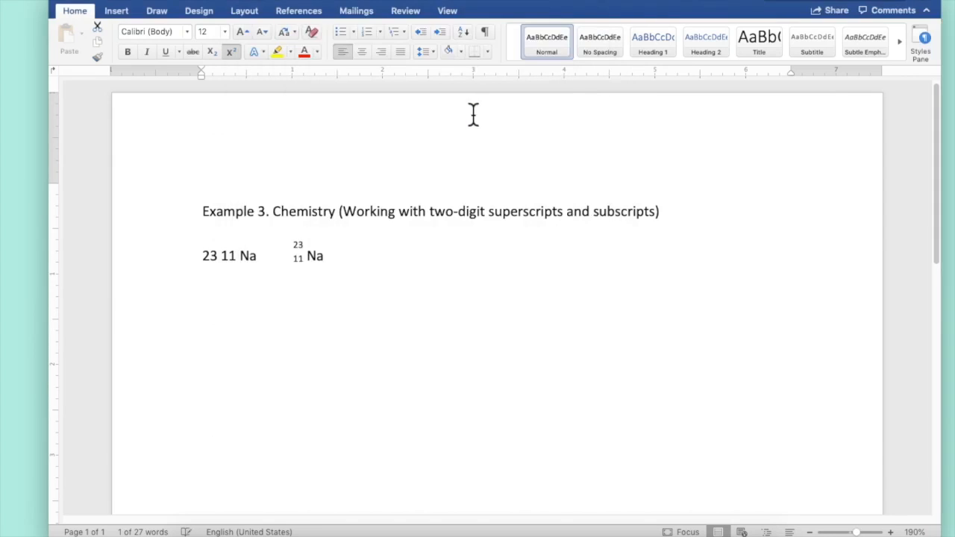
# Remove the space before Na and raise the Na symbol by 3 pt.
pyautogui.click(309, 261)
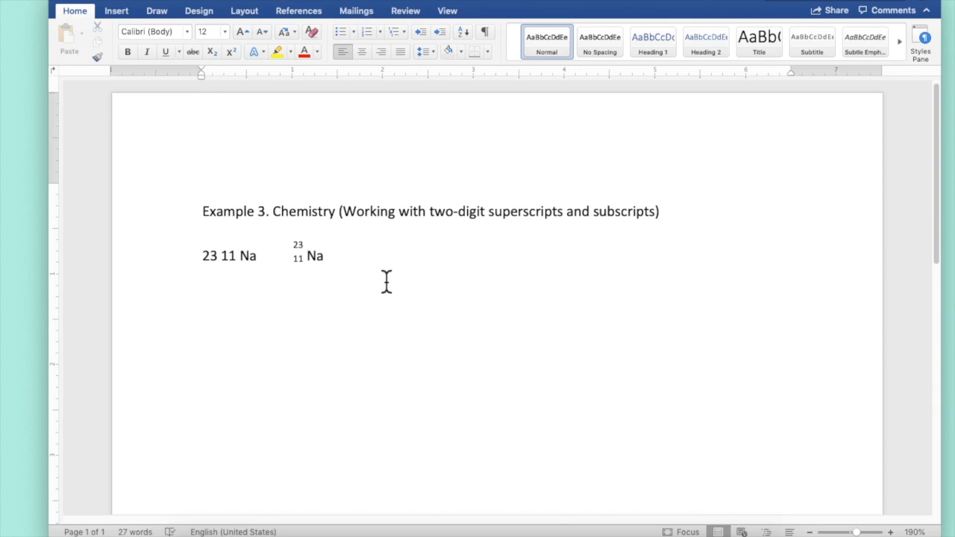
pyautogui.press('BackSpace')
pyautogui.moveTo(327, 266); pyautogui.dragTo(306, 261)
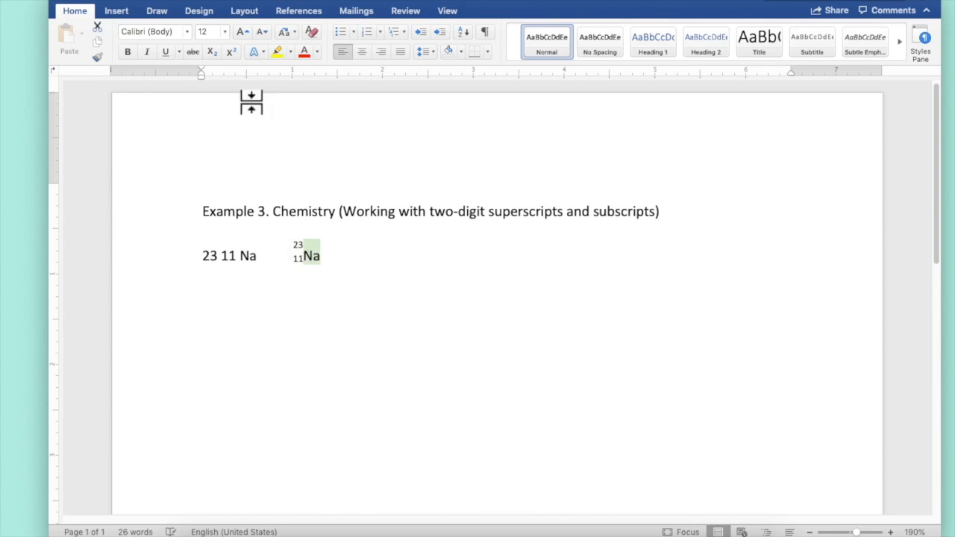
pyautogui.click(224, 2)
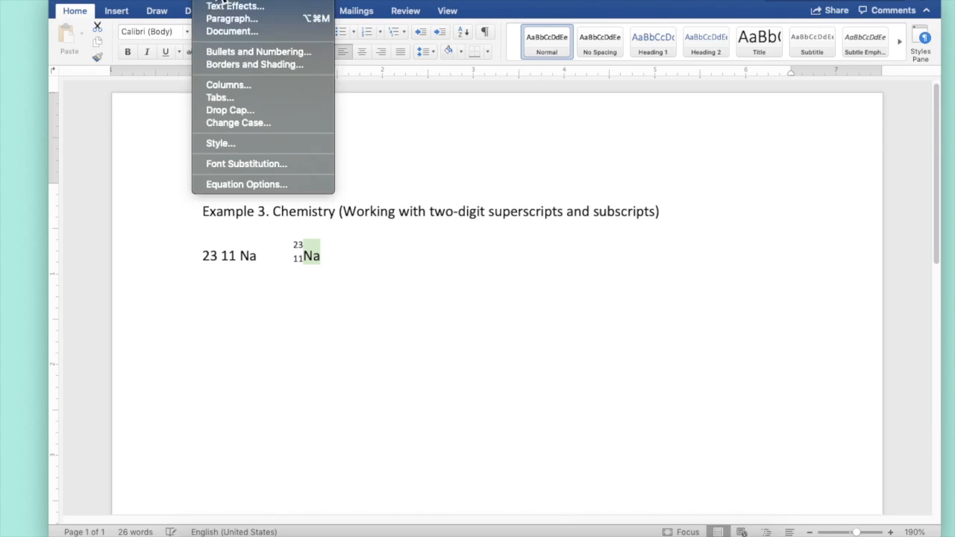
pyautogui.click(225, 3)
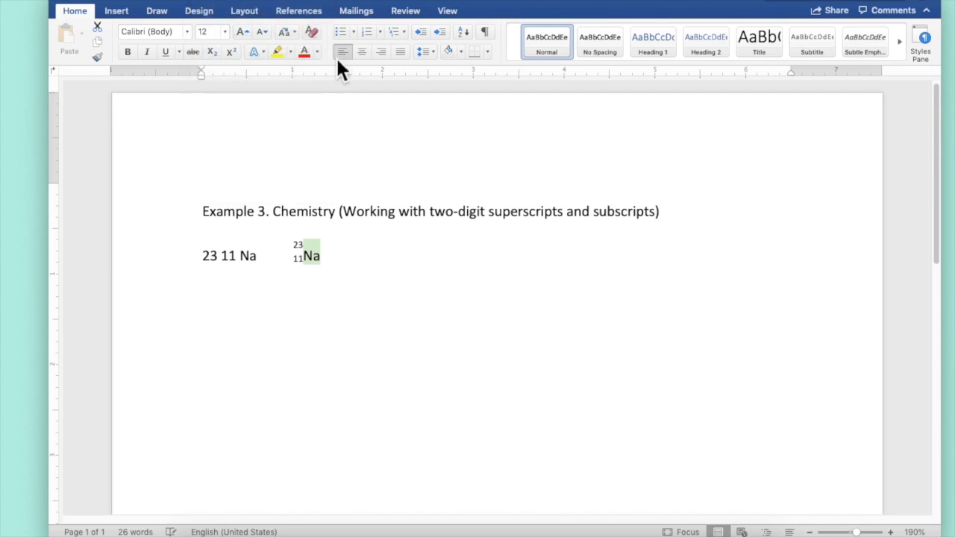
pyautogui.press('super+d')
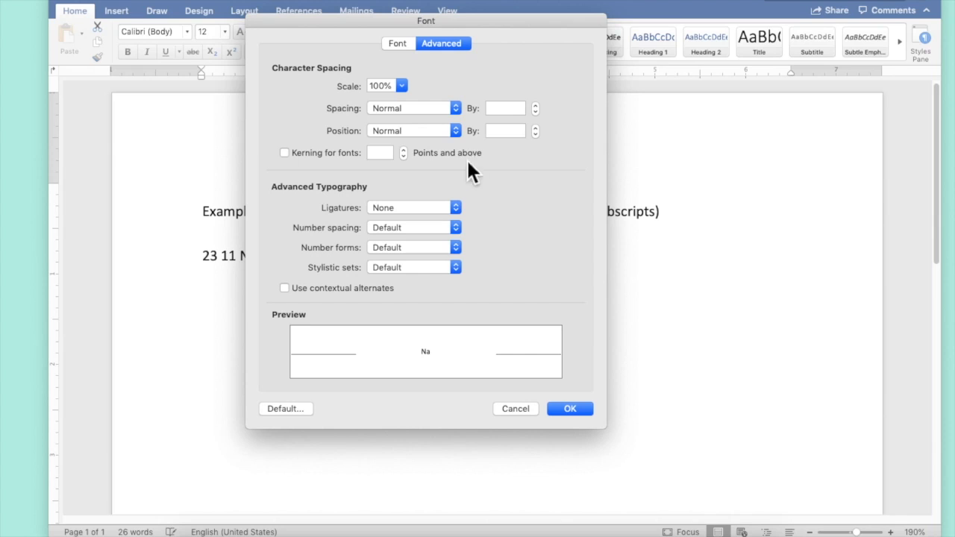
pyautogui.click(457, 131)
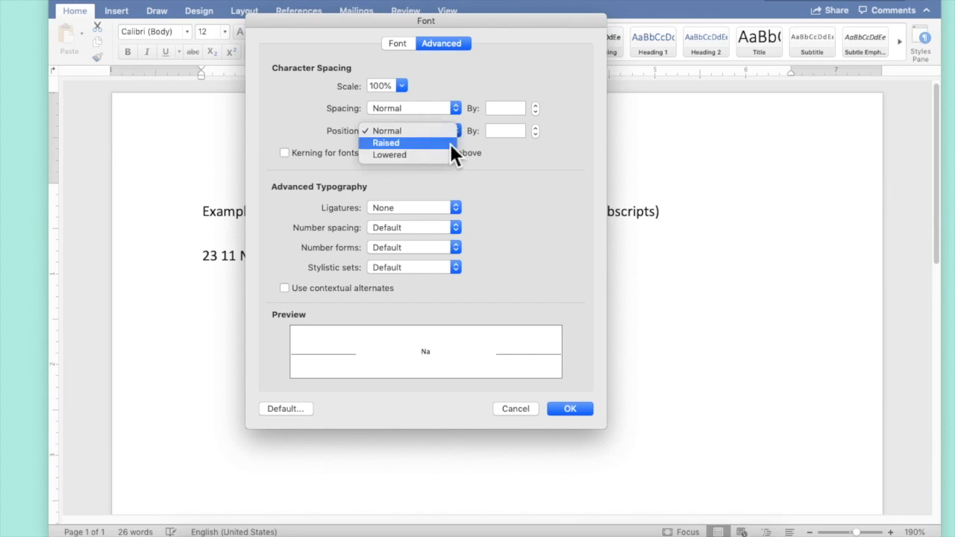
pyautogui.click(492, 149)
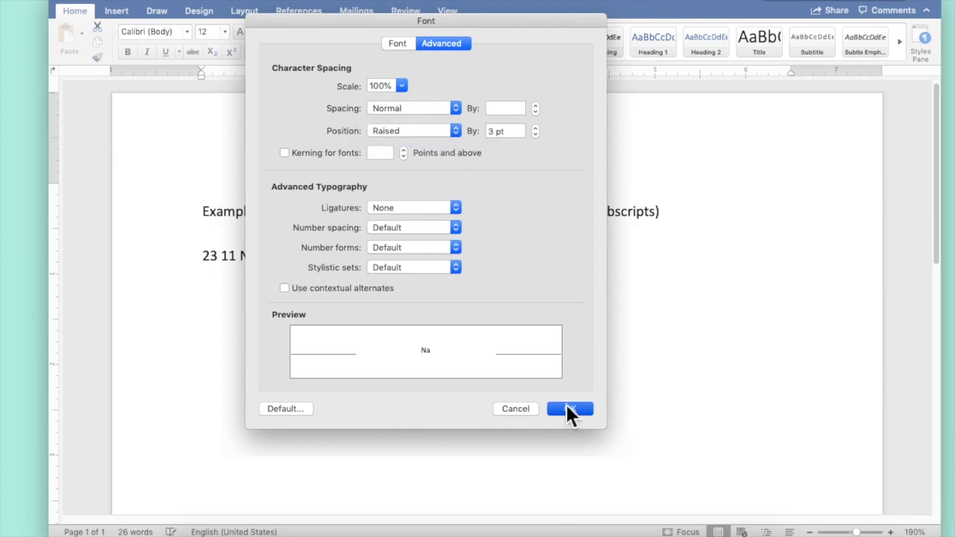
pyautogui.click(574, 413)
# Check the reference image of stacked symbols, then enter 23982 U for Example 4.
pyautogui.click(498, 354)
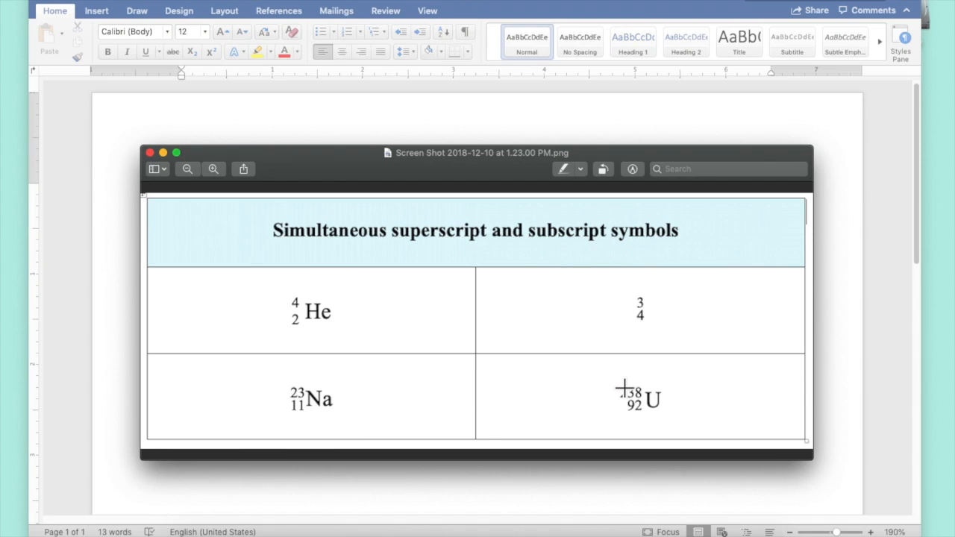
pyautogui.click(356, 125)
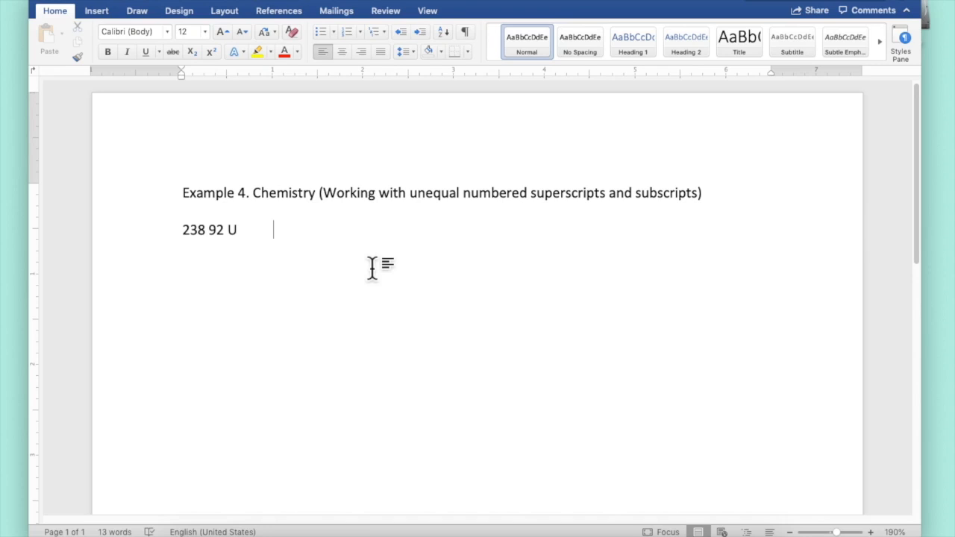
pyautogui.write('2398')
pyautogui.write('2 U')
# Superscript the 23 and the 8 in Example 4's notation.
pyautogui.click(286, 234)
pyautogui.moveTo(288, 239)
pyautogui.mouseDown()
pyautogui.moveTo(252, 234)
pyautogui.moveTo(288, 233)
pyautogui.moveTo(273, 233)
pyautogui.mouseUp()
pyautogui.click(317, 233)
pyautogui.click(211, 52)
pyautogui.click(298, 231)
pyautogui.moveTo(295, 231); pyautogui.dragTo(302, 231)
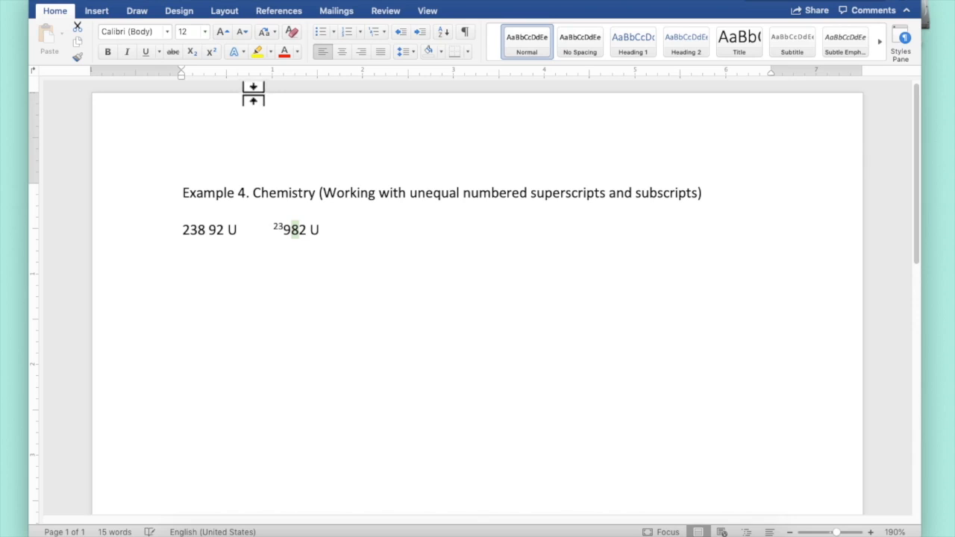
pyautogui.click(211, 51)
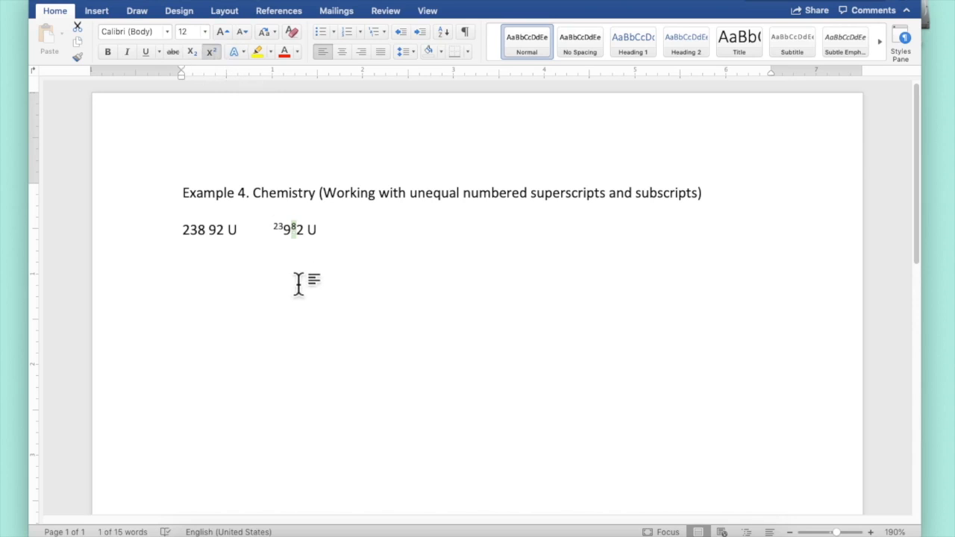
# Subscript the 9 and the 2 in Example 4's notation.
pyautogui.click(294, 233)
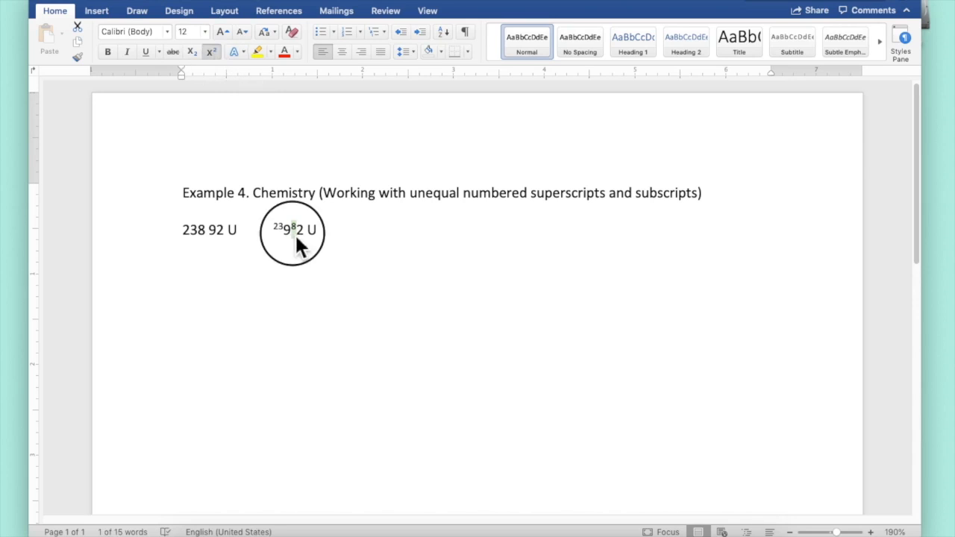
pyautogui.click(293, 233)
pyautogui.moveTo(292, 232)
pyautogui.mouseDown()
pyautogui.moveTo(284, 230)
pyautogui.moveTo(293, 231)
pyautogui.mouseUp()
pyautogui.click(192, 52)
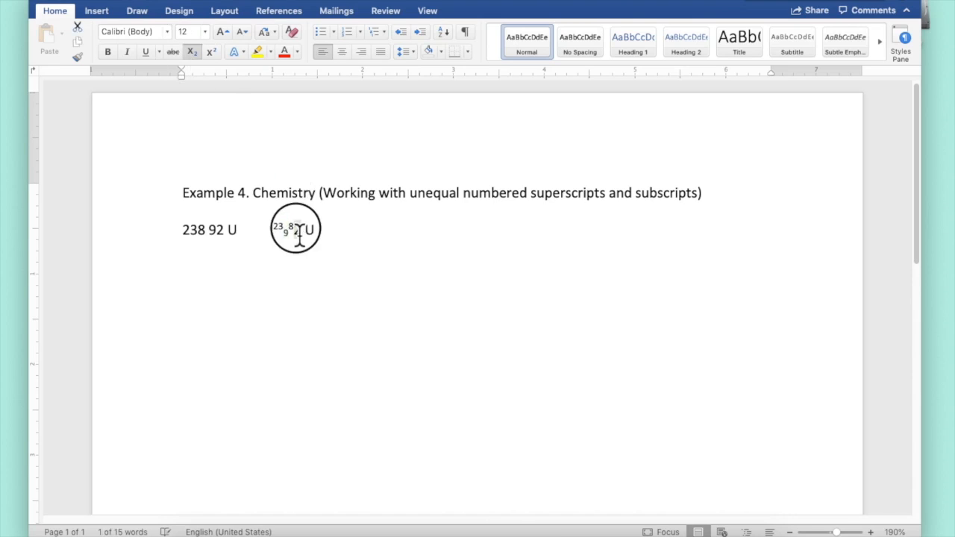
pyautogui.click(191, 52)
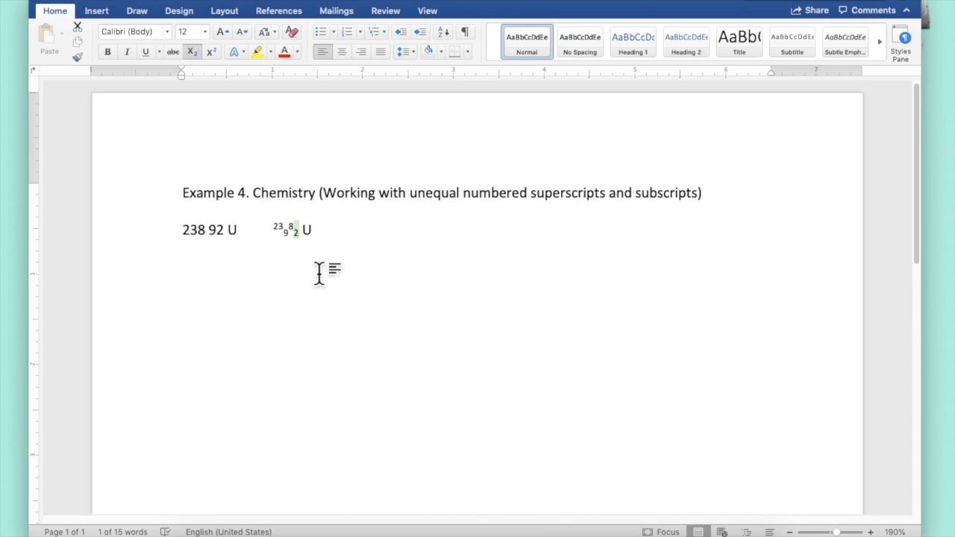
# Raise the 23 in Example 4's notation by 6 pt.
pyautogui.click(281, 231)
pyautogui.moveTo(282, 232); pyautogui.dragTo(266, 224)
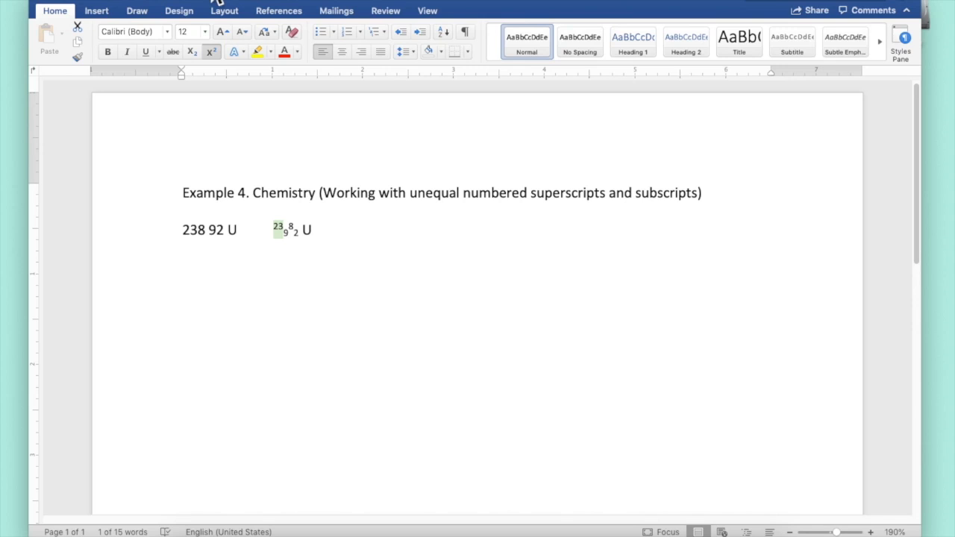
pyautogui.click(212, 0)
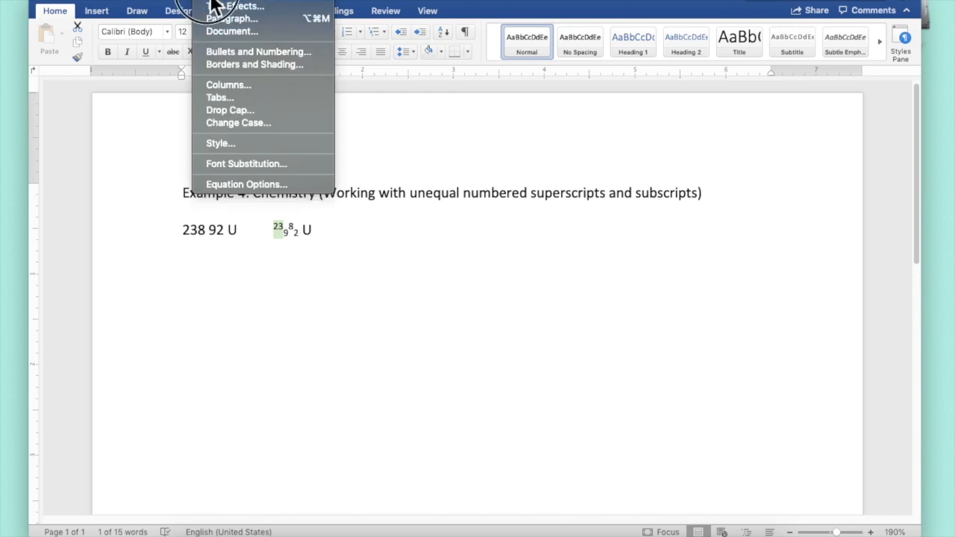
pyautogui.click(211, 0)
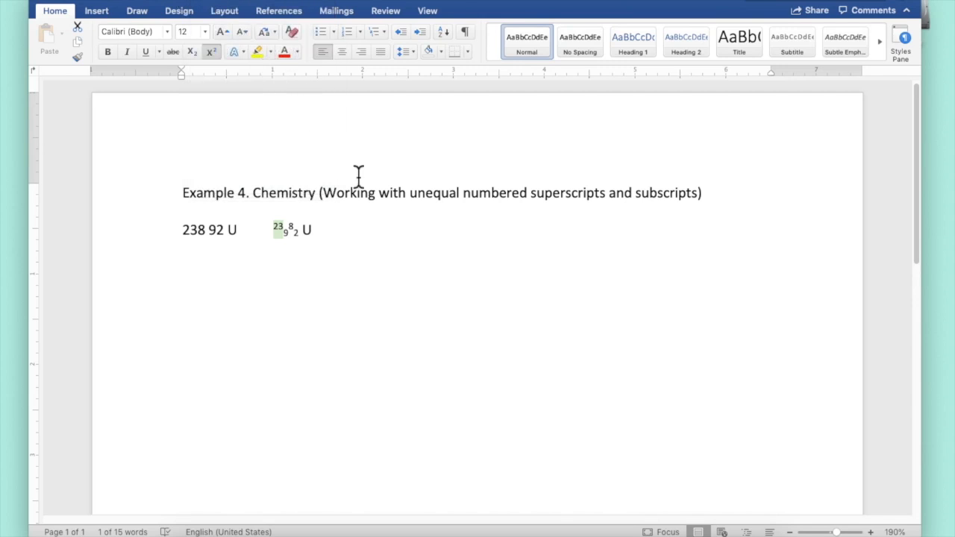
pyautogui.press('super+d')
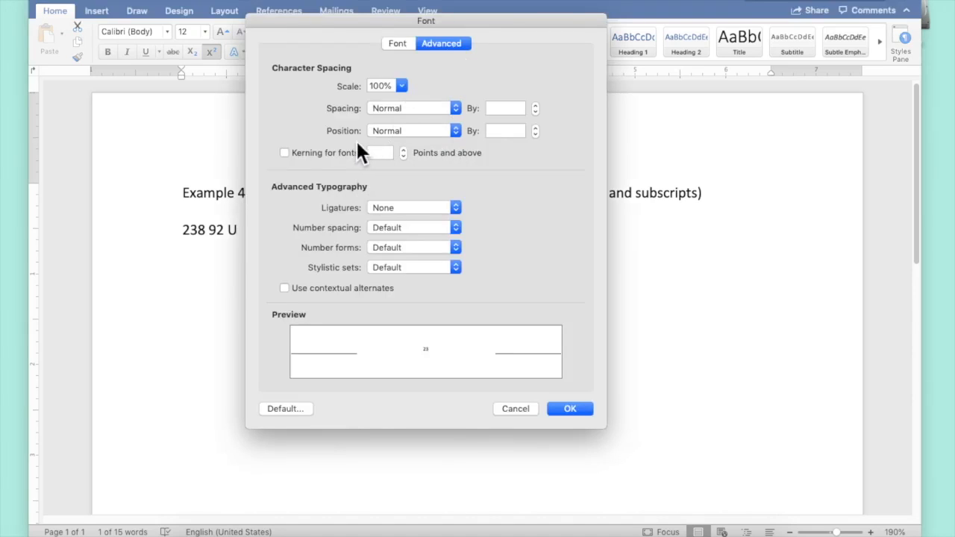
pyautogui.click(456, 130)
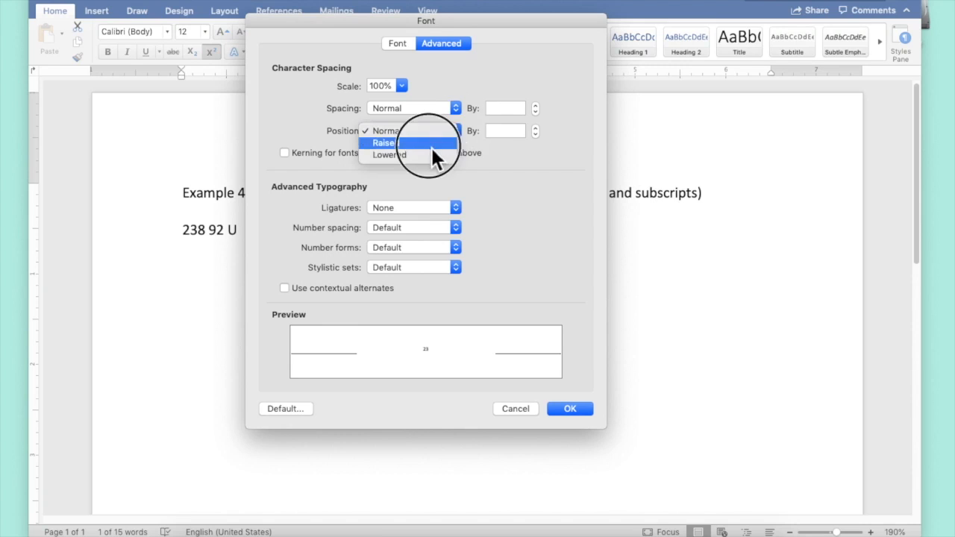
pyautogui.click(431, 147)
pyautogui.doubleClick(494, 133)
pyautogui.write('6')
pyautogui.press('Return')
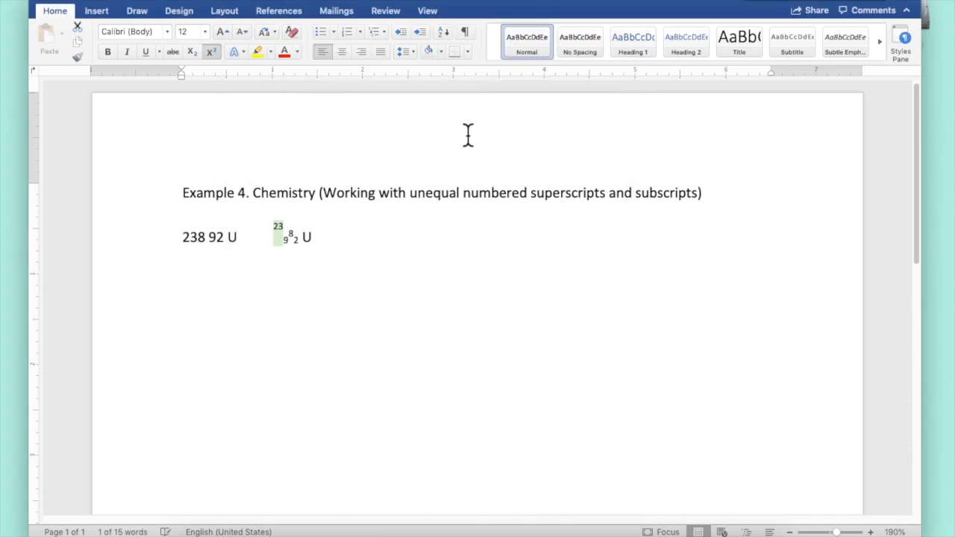
# Try condensing the 23's character spacing by 3 pt, then undo it.
pyautogui.click(277, 236)
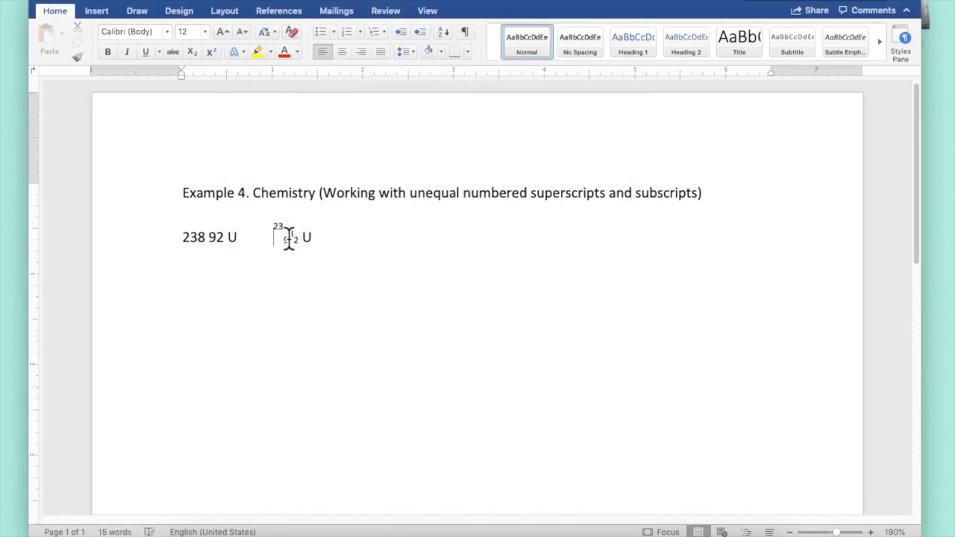
pyautogui.moveTo(289, 238); pyautogui.dragTo(282, 239)
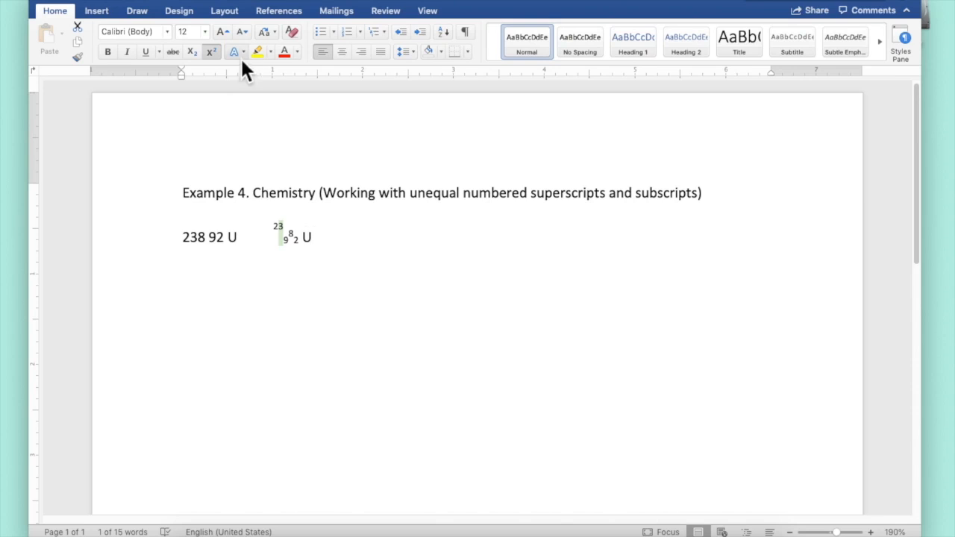
pyautogui.press('Left')
pyautogui.press('Left')
pyautogui.moveTo(285, 238); pyautogui.dragTo(273, 238)
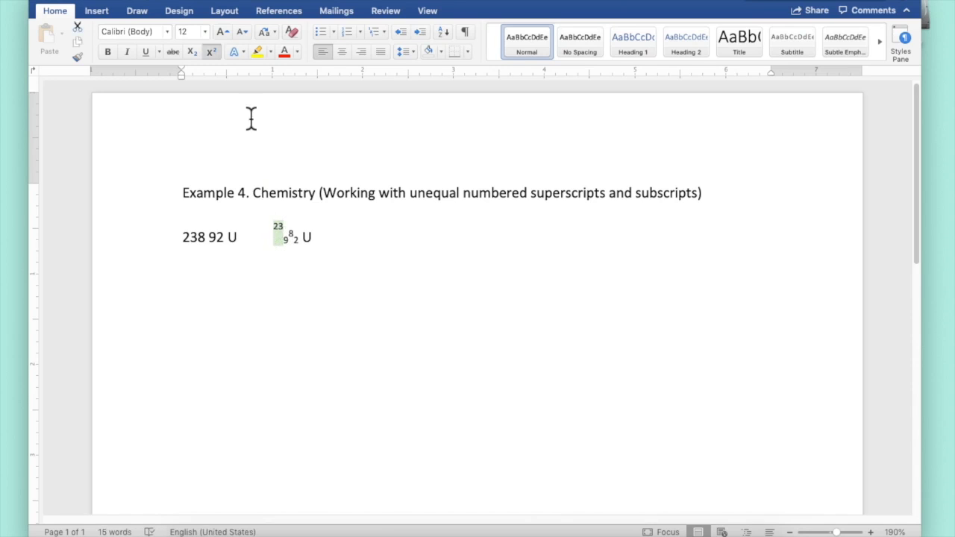
pyautogui.click(214, 1)
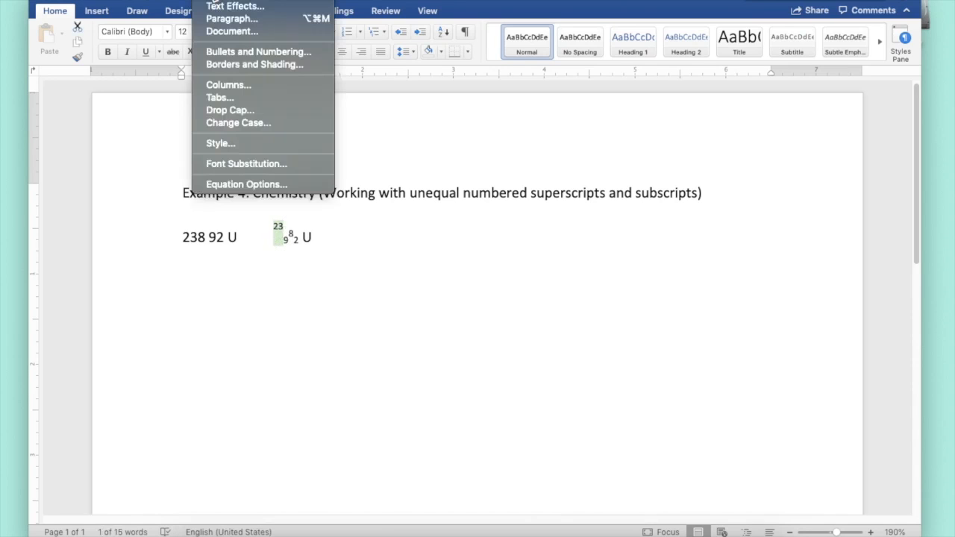
pyautogui.click(214, 1)
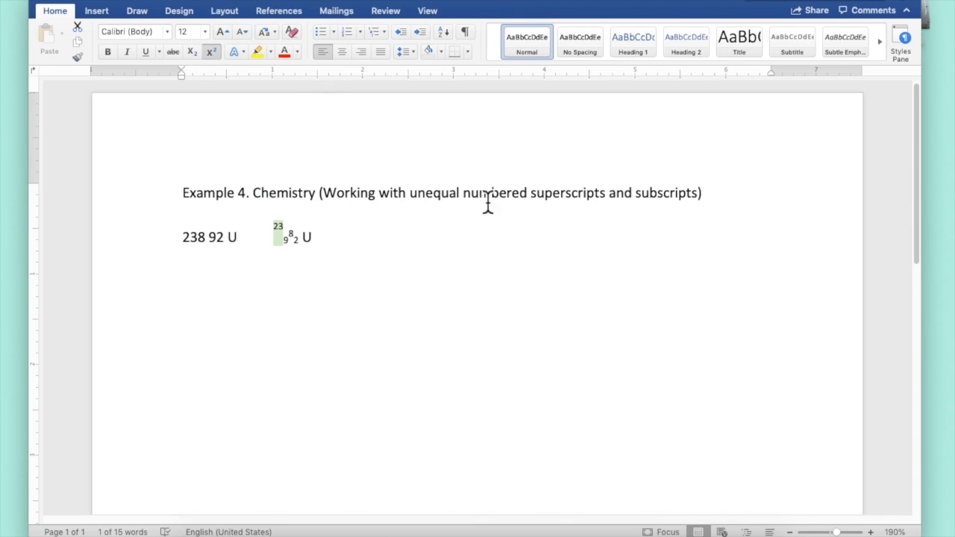
pyautogui.press('super+d')
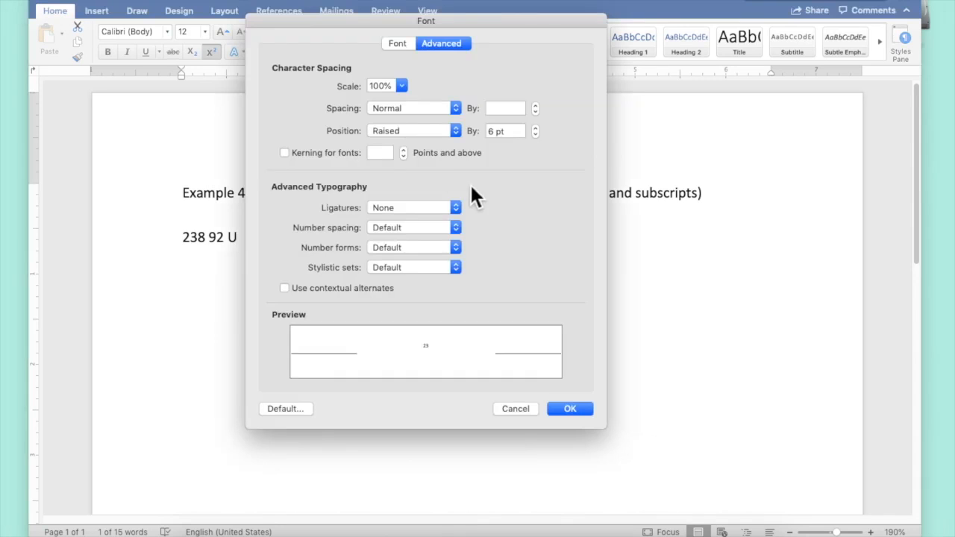
pyautogui.click(404, 114)
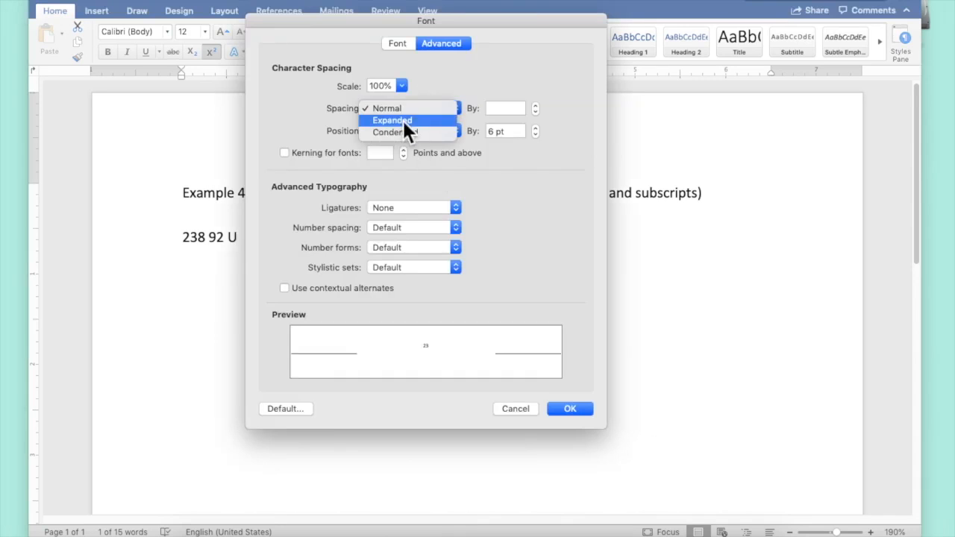
pyautogui.click(403, 133)
pyautogui.doubleClick(496, 110)
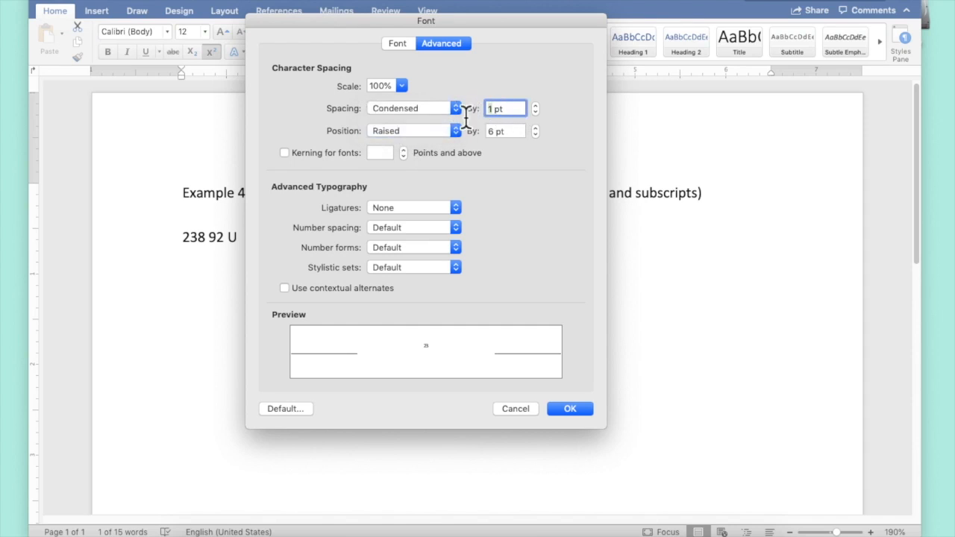
pyautogui.write('3')
pyautogui.press('Return')
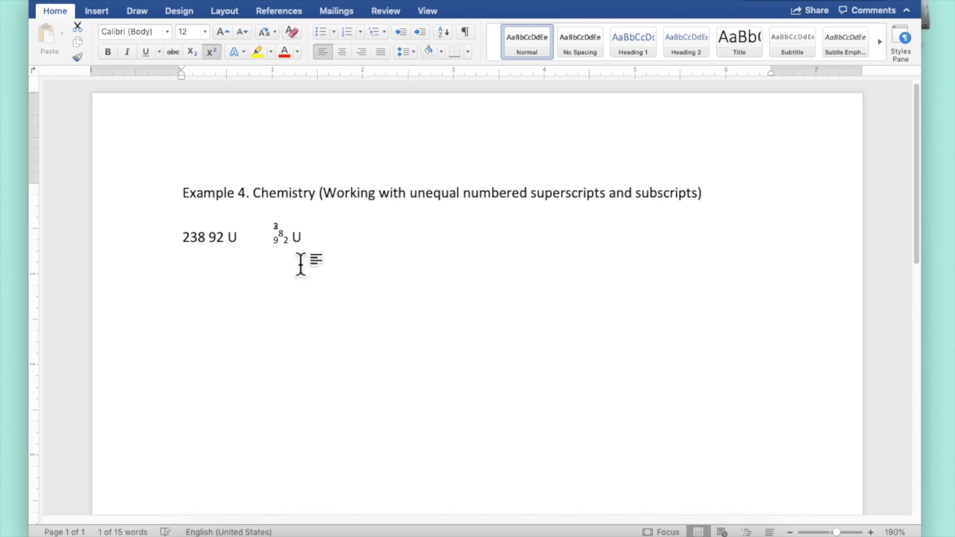
pyautogui.press('super+z')
pyautogui.click(270, 285)
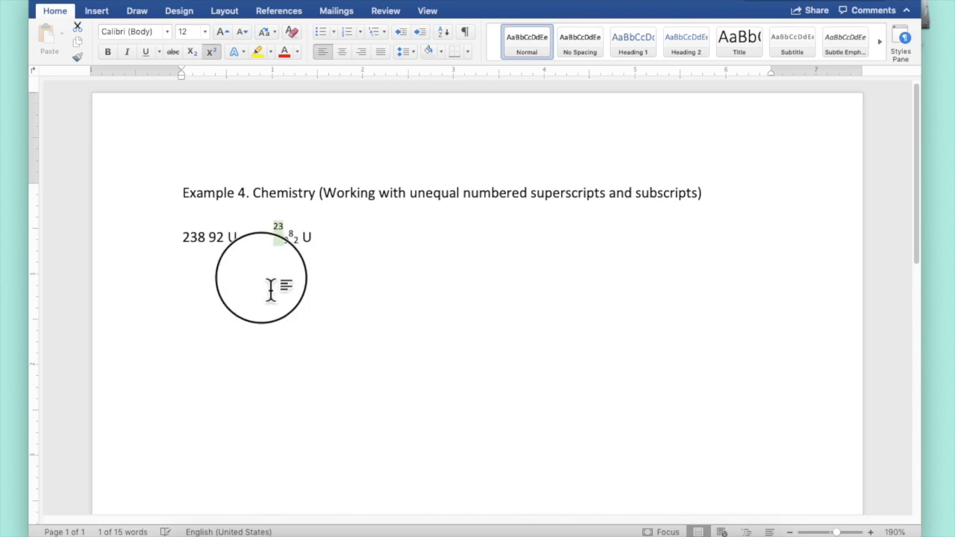
# Condense the 3 of the raised 23 by 6 pt.
pyautogui.click(282, 234)
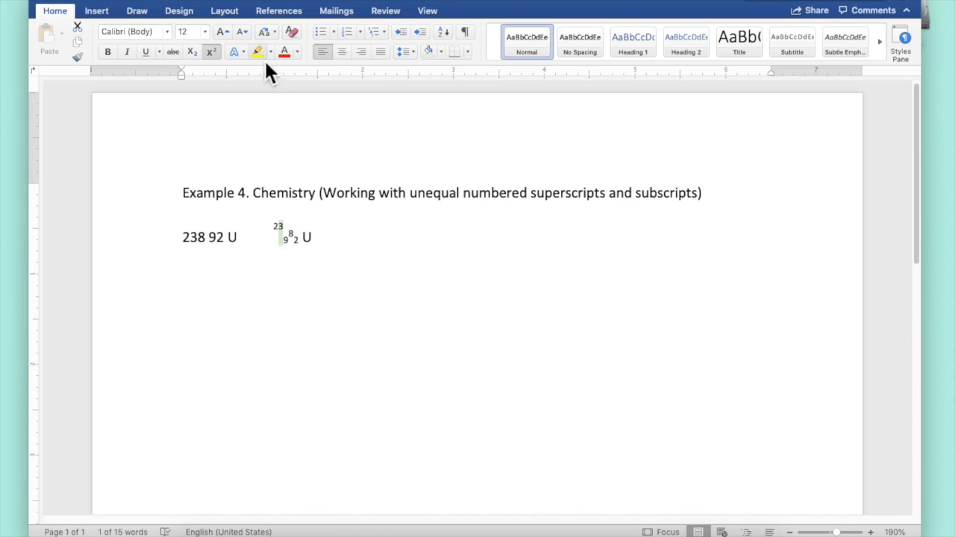
pyautogui.click(223, 0)
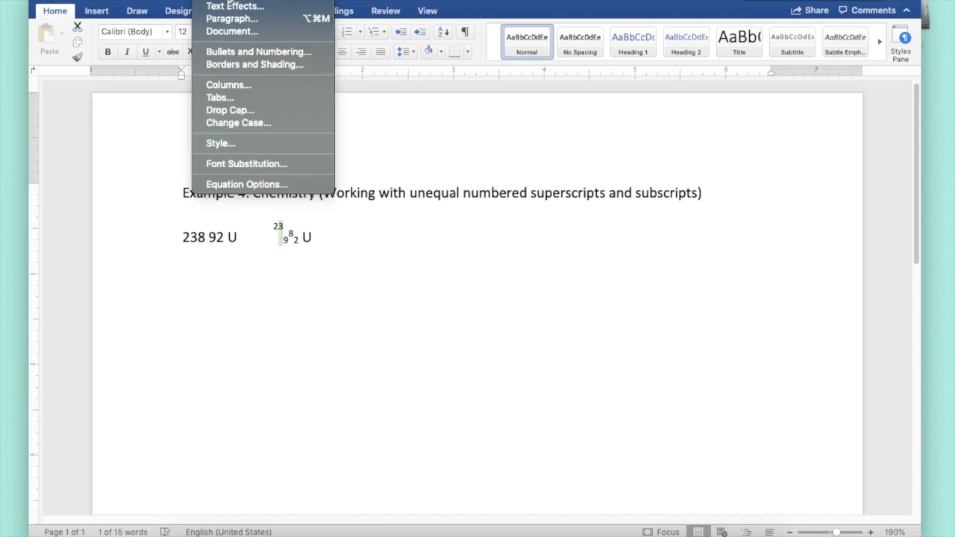
pyautogui.click(222, 1)
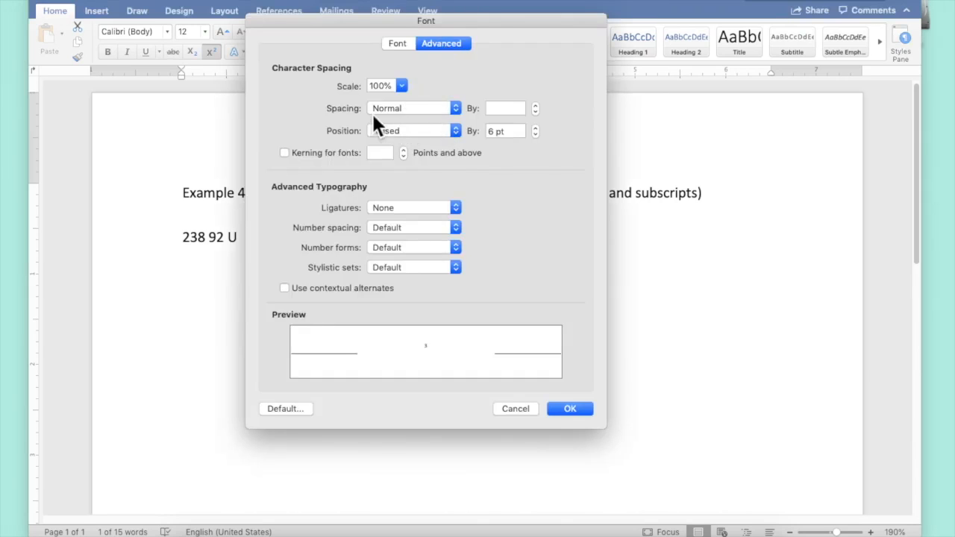
pyautogui.click(429, 111)
pyautogui.click(428, 130)
pyautogui.doubleClick(492, 109)
pyautogui.write('6')
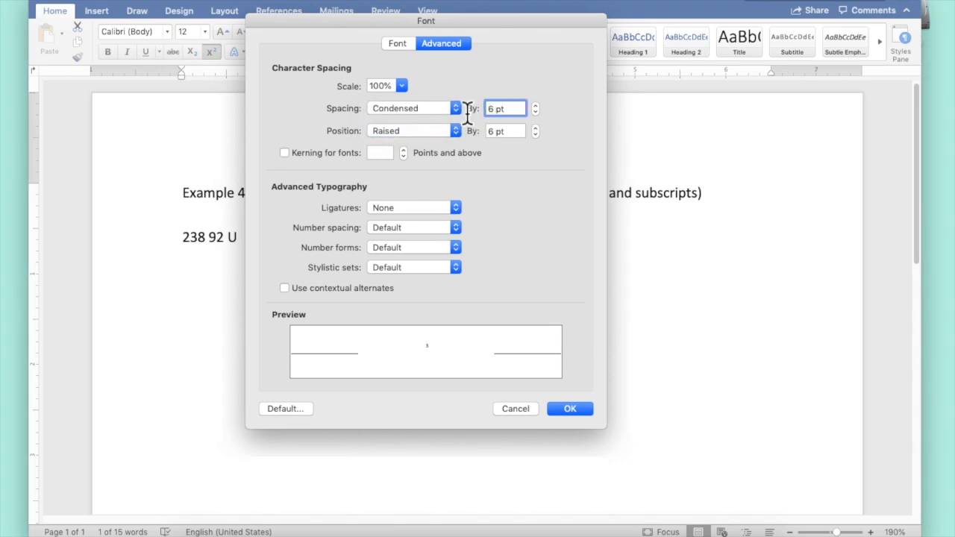
pyautogui.press('Return')
# Raise the superscript 8 by 6 pt so it joins the 23.
pyautogui.moveTo(294, 241); pyautogui.dragTo(289, 240)
pyautogui.click(288, 231)
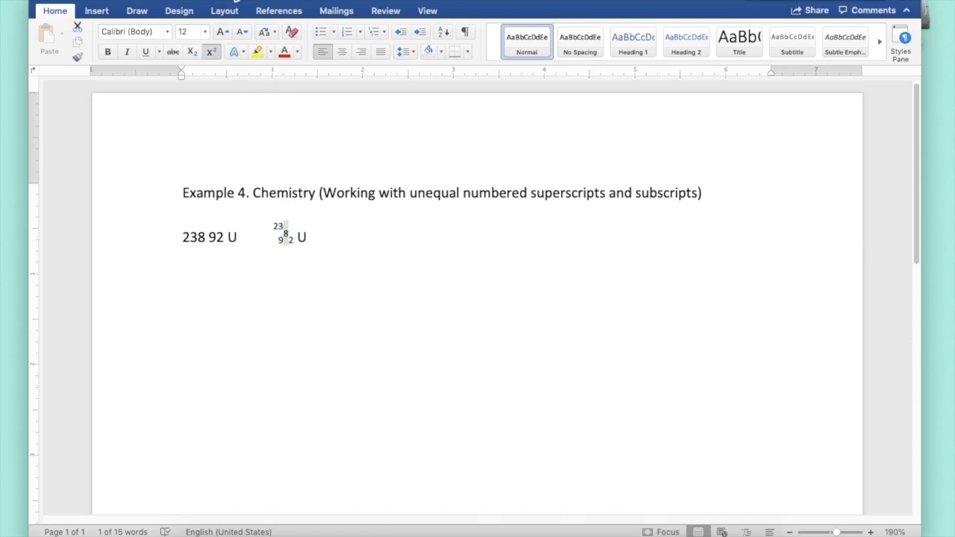
pyautogui.click(227, 0)
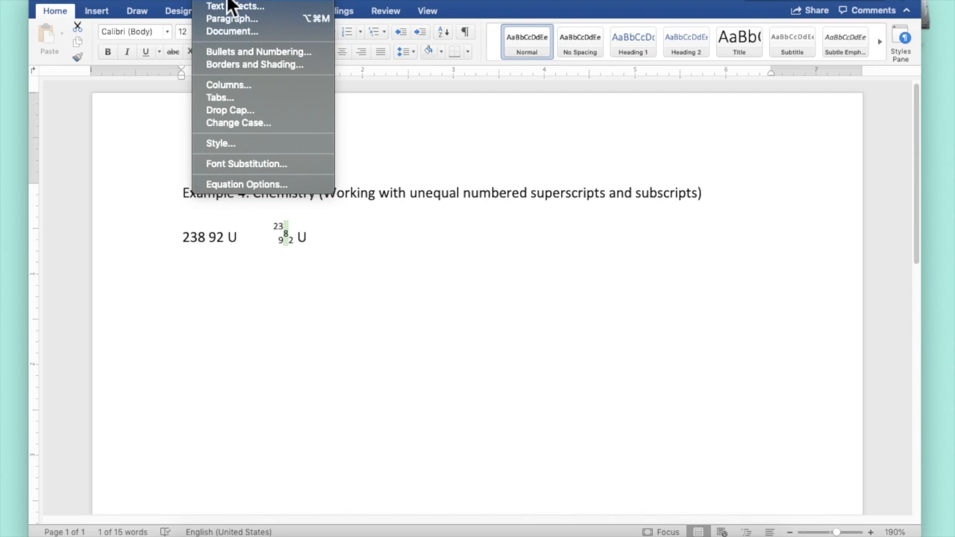
pyautogui.click(344, 162)
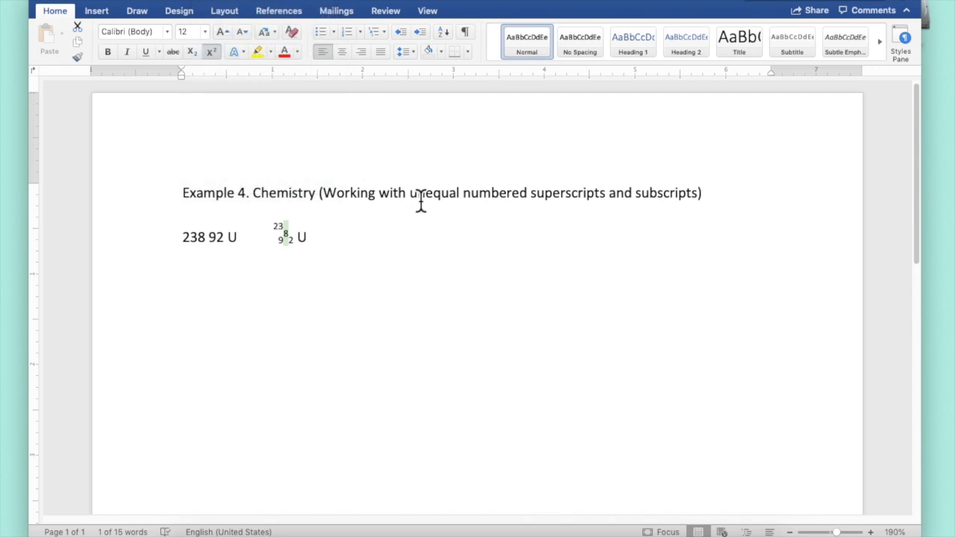
pyautogui.press('super+d')
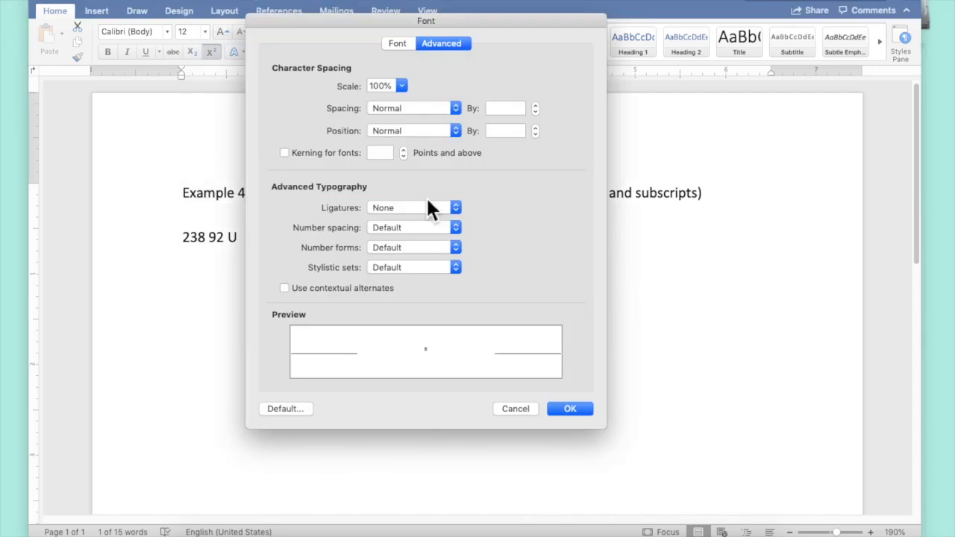
pyautogui.click(454, 131)
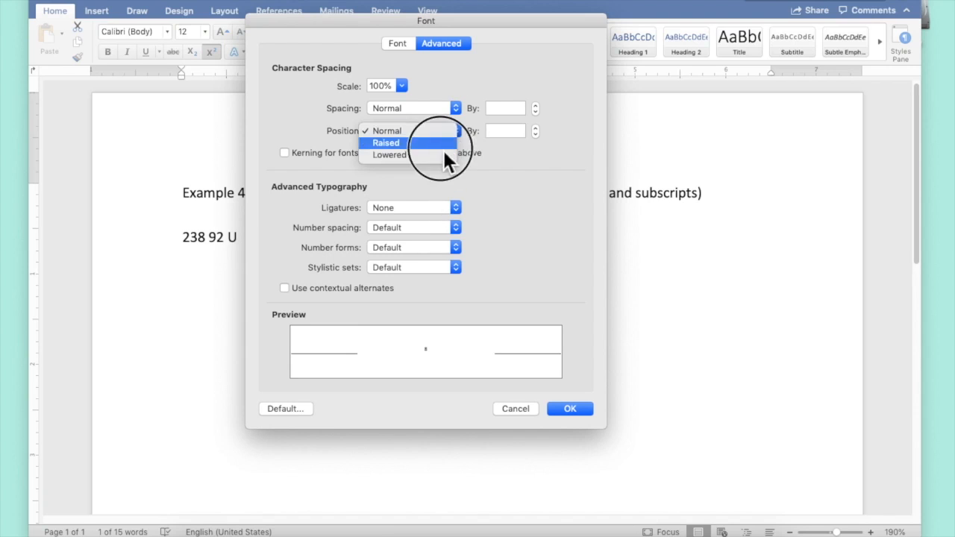
pyautogui.click(443, 149)
pyautogui.moveTo(497, 131); pyautogui.dragTo(459, 131)
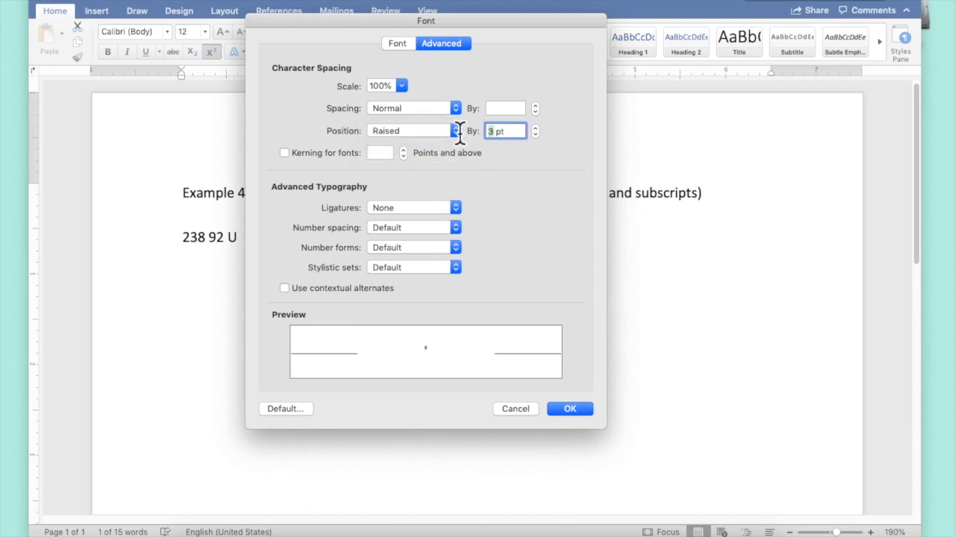
pyautogui.write('6')
pyautogui.press('Return')
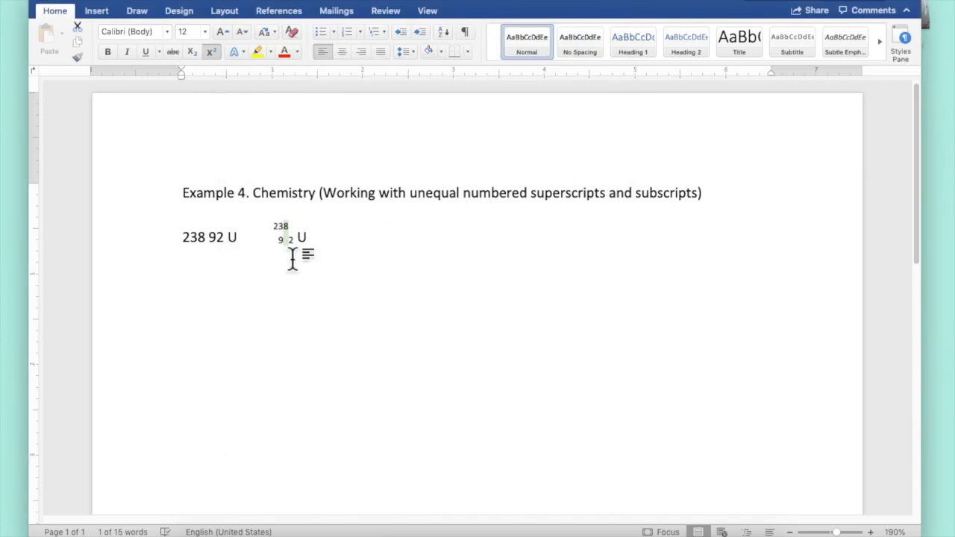
# Condense the 8's character spacing by 6 pt to stack 238 over 92.
pyautogui.click(224, 1)
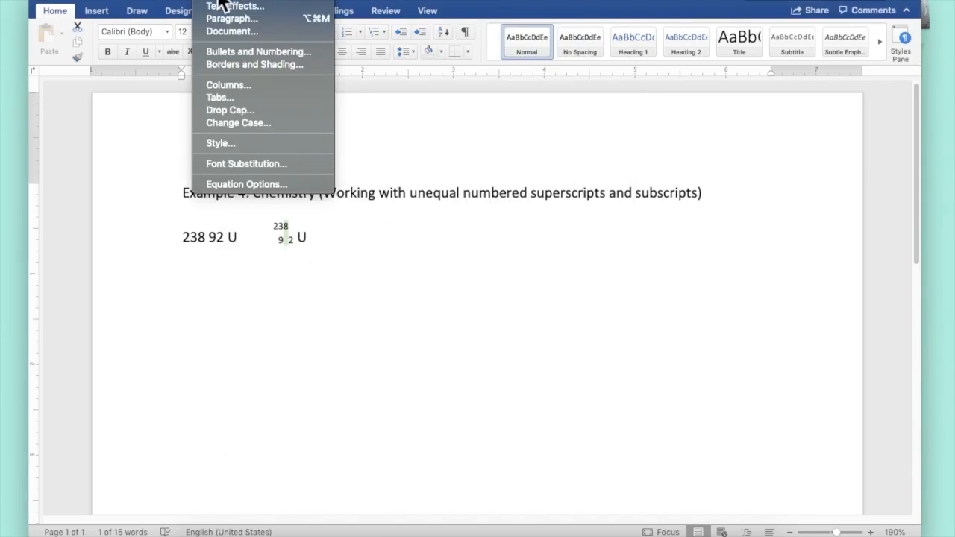
pyautogui.click(213, 1)
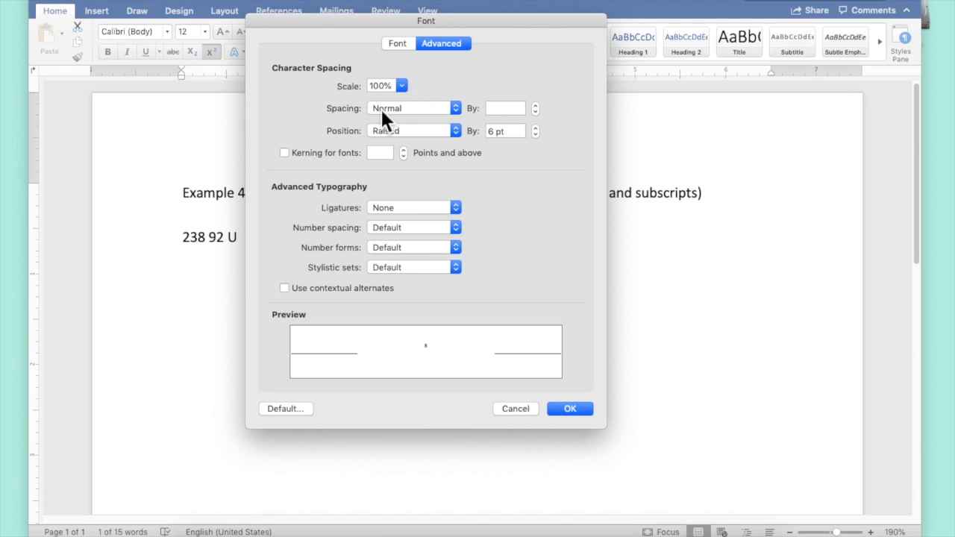
pyautogui.click(424, 107)
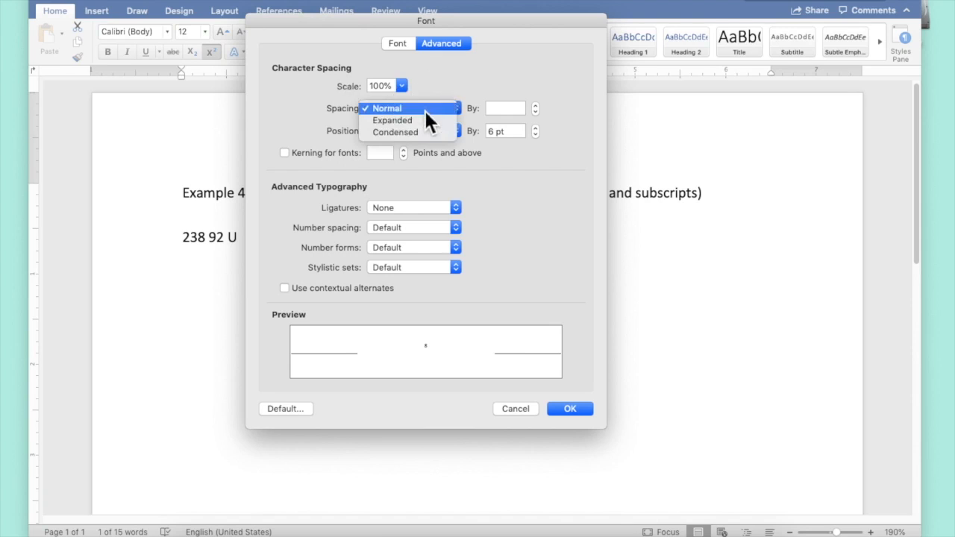
pyautogui.click(424, 132)
pyautogui.doubleClick(496, 108)
pyautogui.write('6')
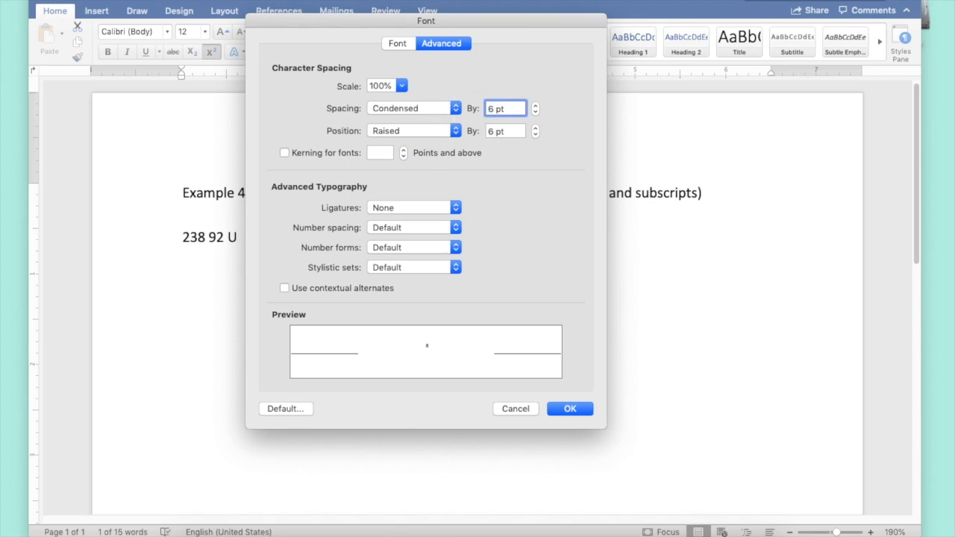
pyautogui.press('Return')
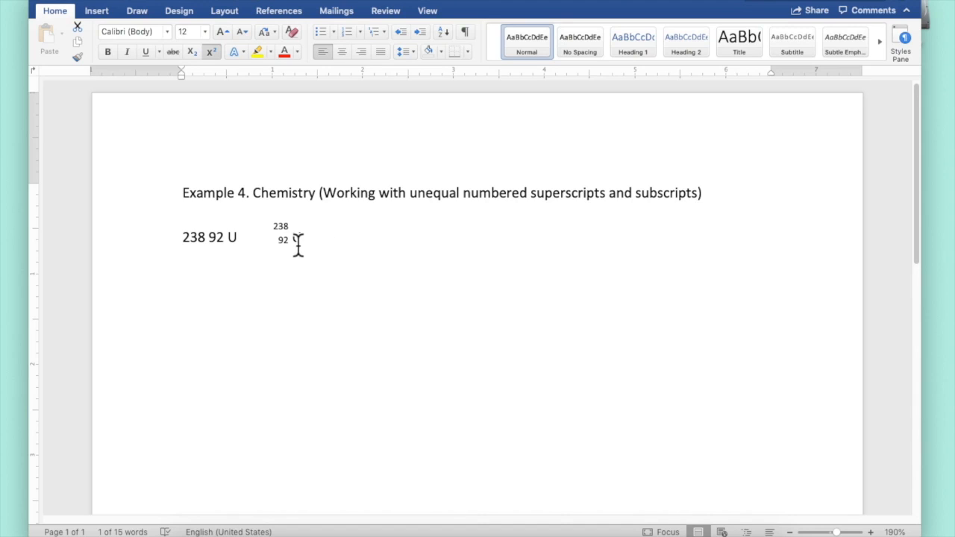
# Remove the space before U and set the U symbol's position to raised.
pyautogui.click(348, 276)
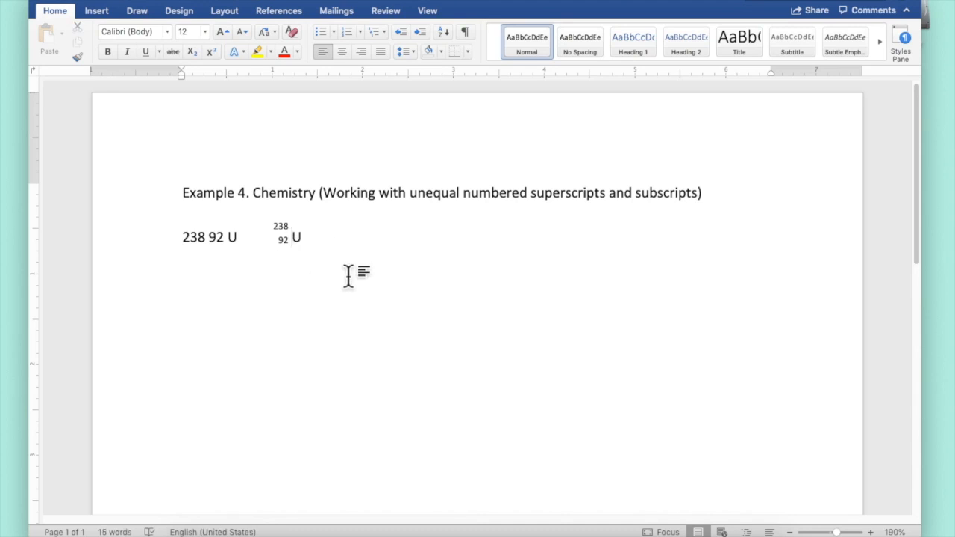
pyautogui.press('BackSpace')
pyautogui.click(301, 240)
pyautogui.moveTo(298, 247); pyautogui.dragTo(291, 245)
pyautogui.click(213, 1)
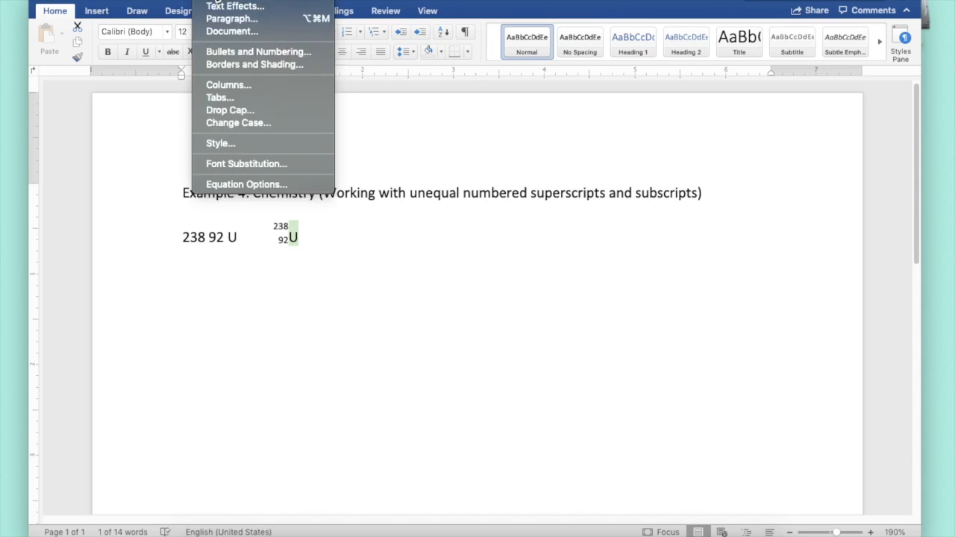
pyautogui.click(211, 3)
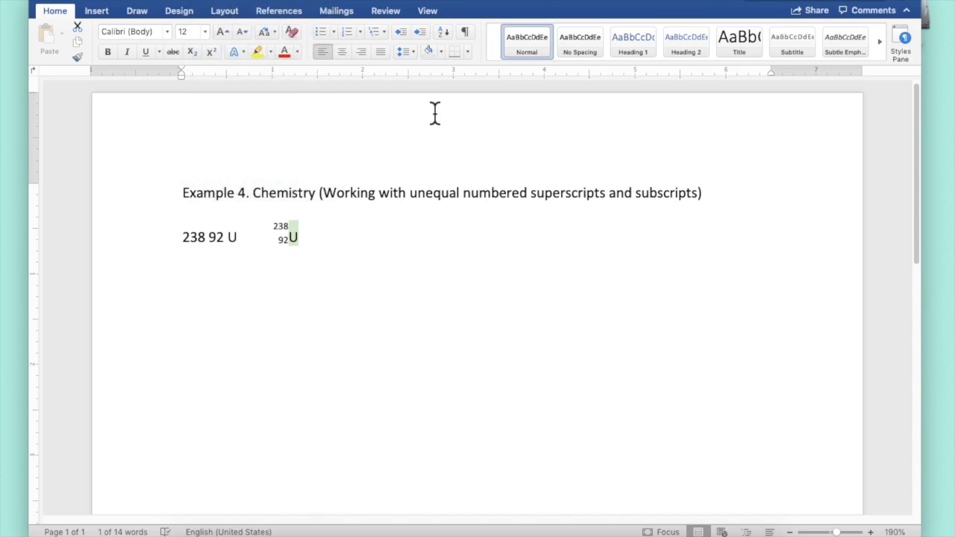
pyautogui.press('super+d')
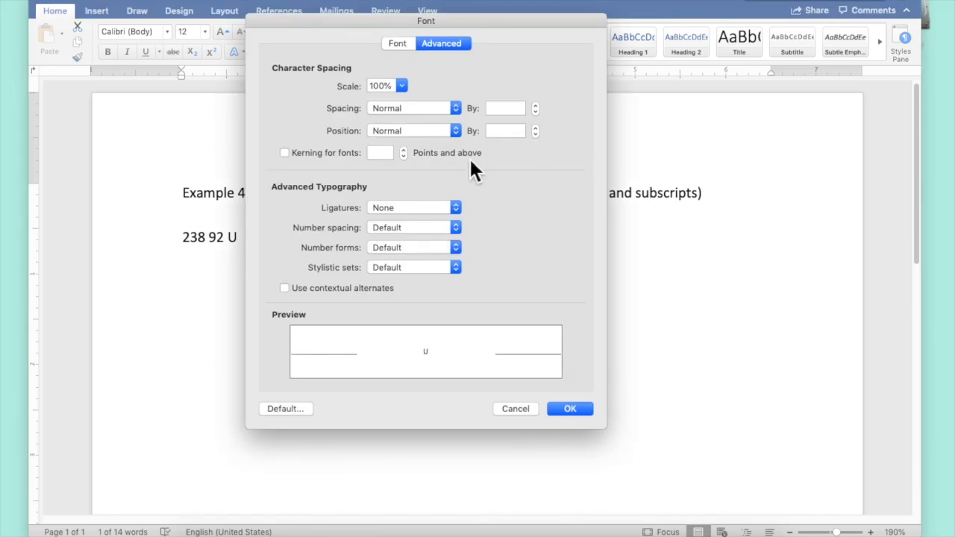
pyautogui.click(458, 131)
pyautogui.click(446, 142)
pyautogui.click(585, 410)
pyautogui.click(485, 312)
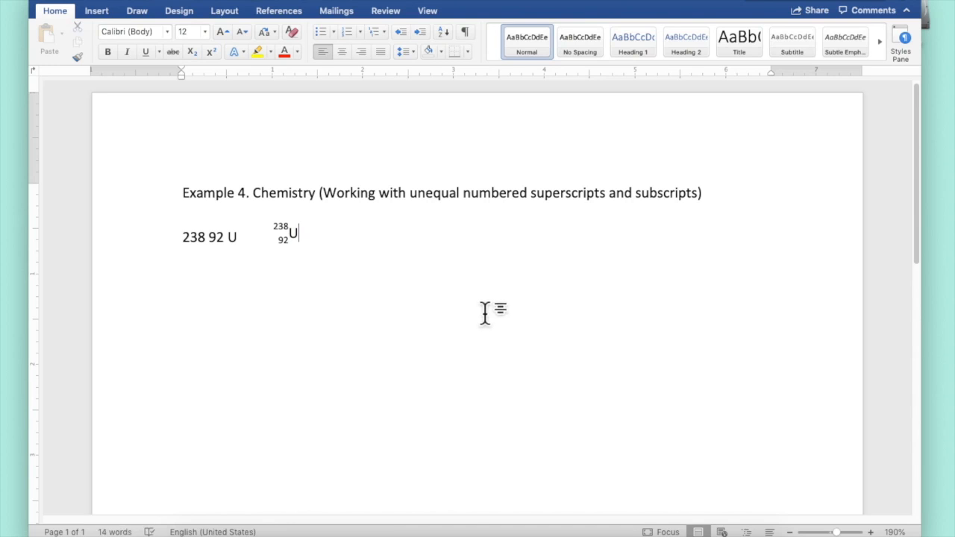